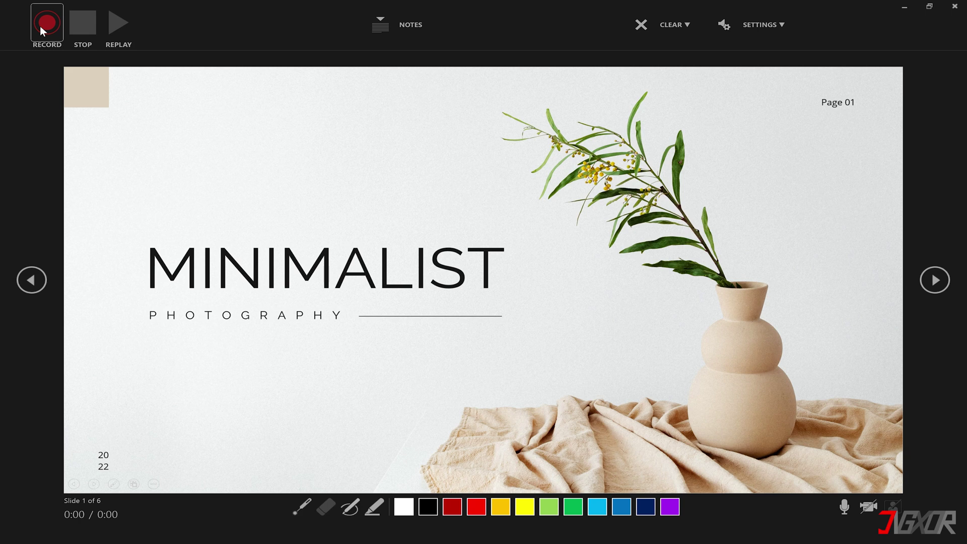
Start the slideshow recording and advance to the next slide.
left_click(41, 28)
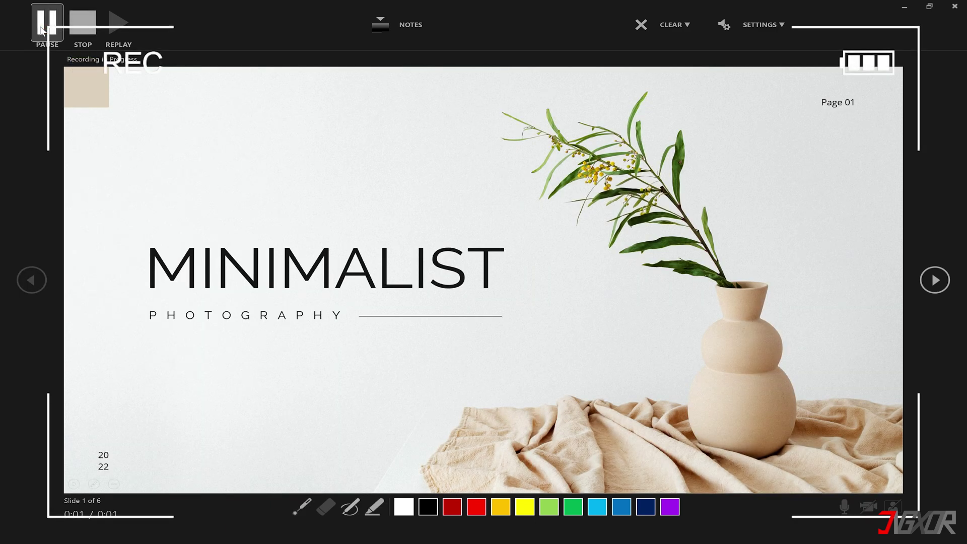
left_click(393, 254)
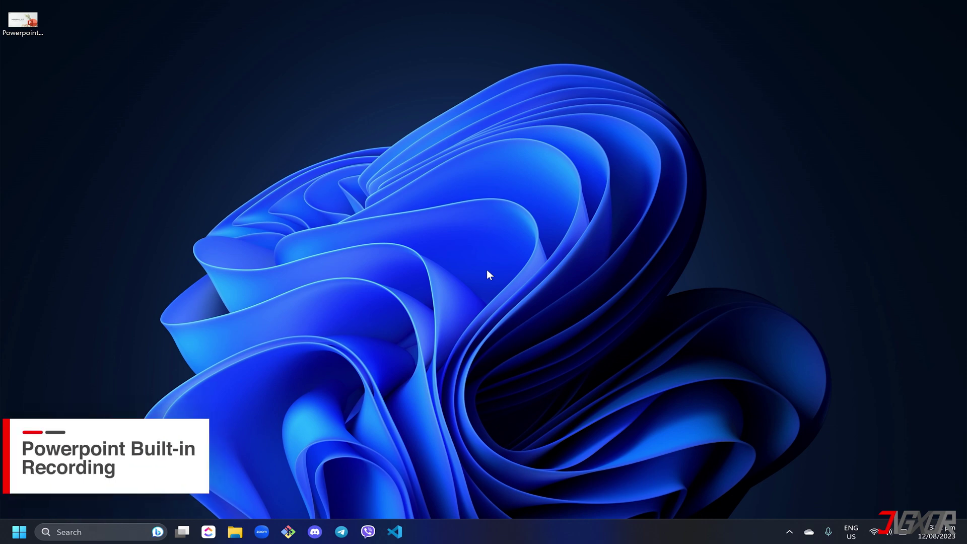
Open the presentation from the desktop and choose Record > From Beginning to record from slide 1.
double_click(24, 21)
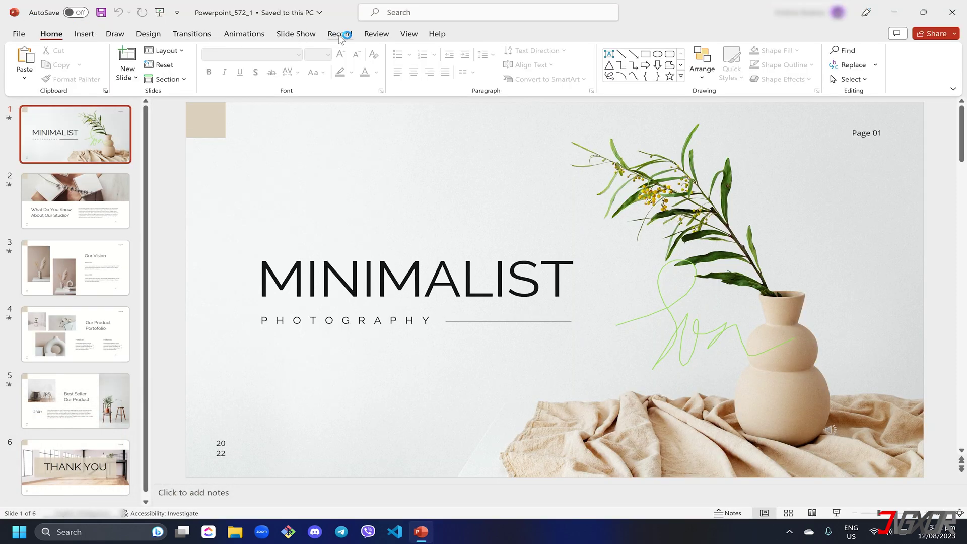
left_click(341, 35)
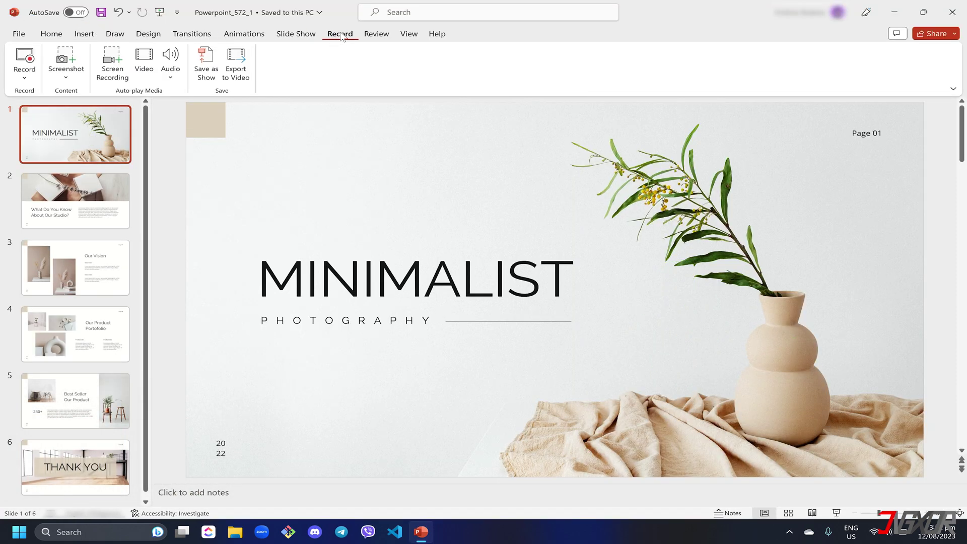
left_click(26, 74)
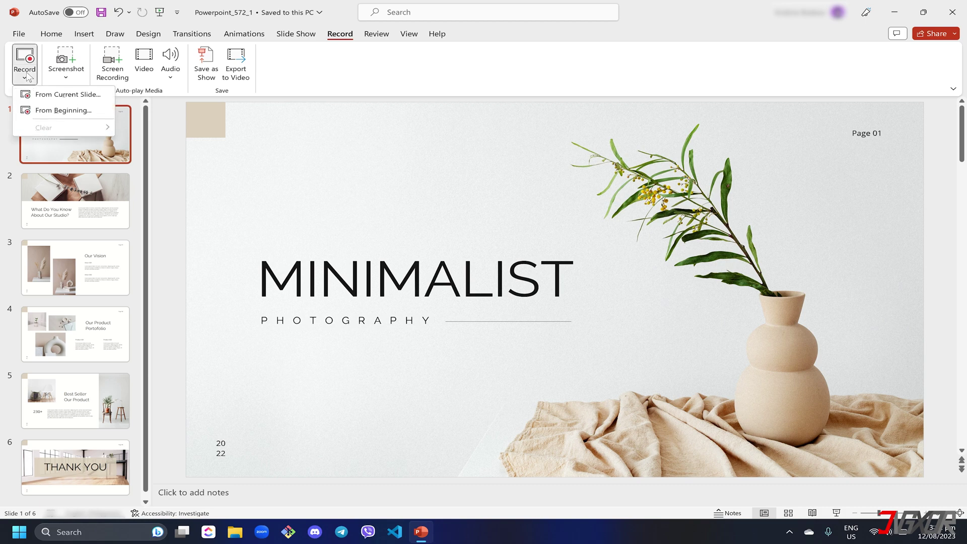
left_click(55, 111)
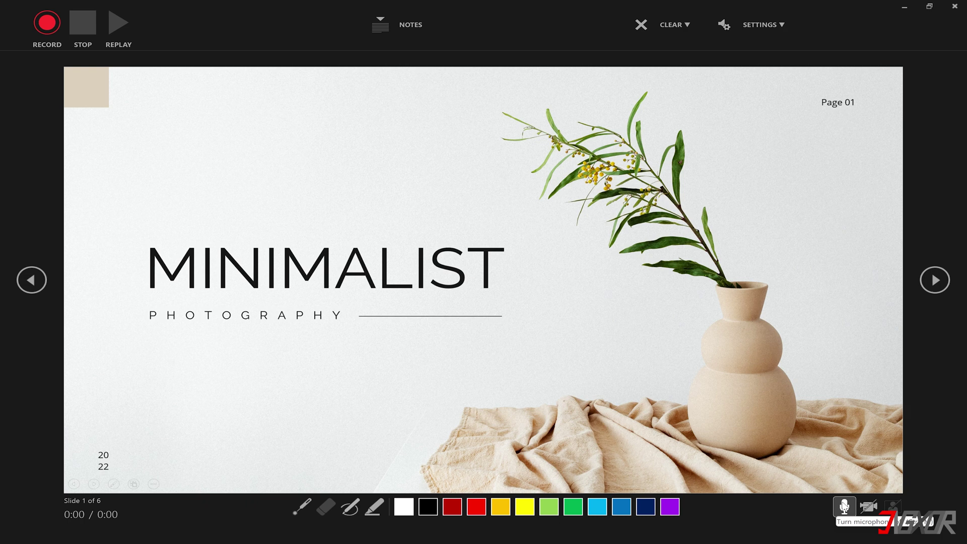
left_click(751, 27)
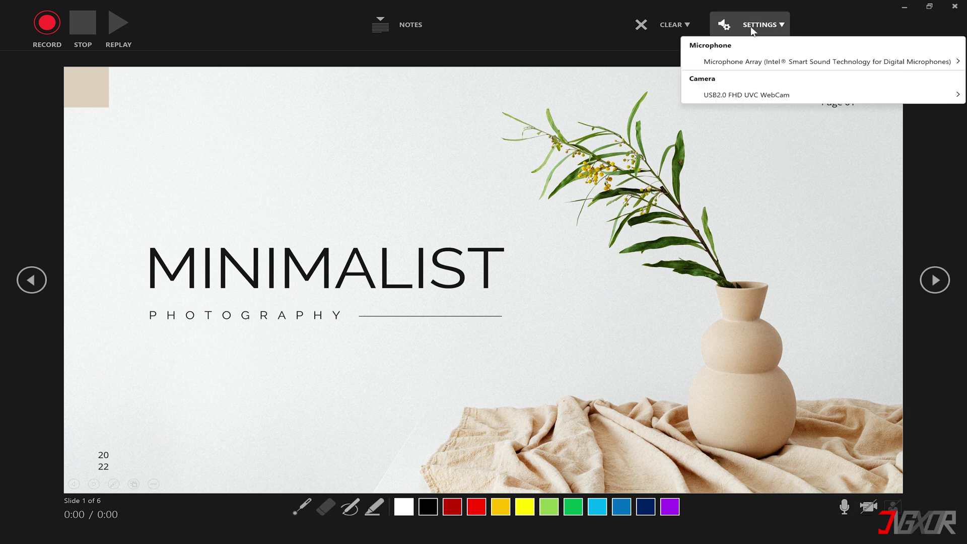
mouse_move(755, 62)
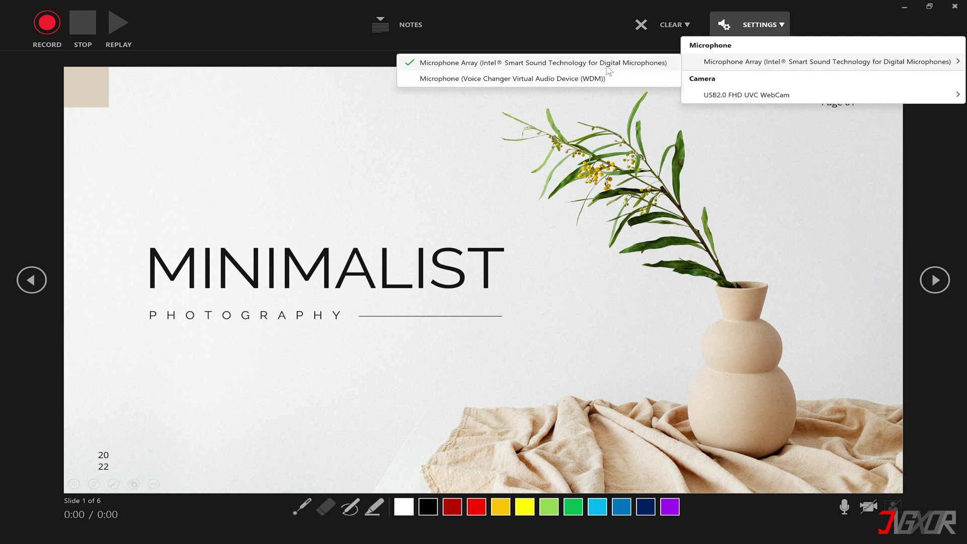
left_click(751, 25)
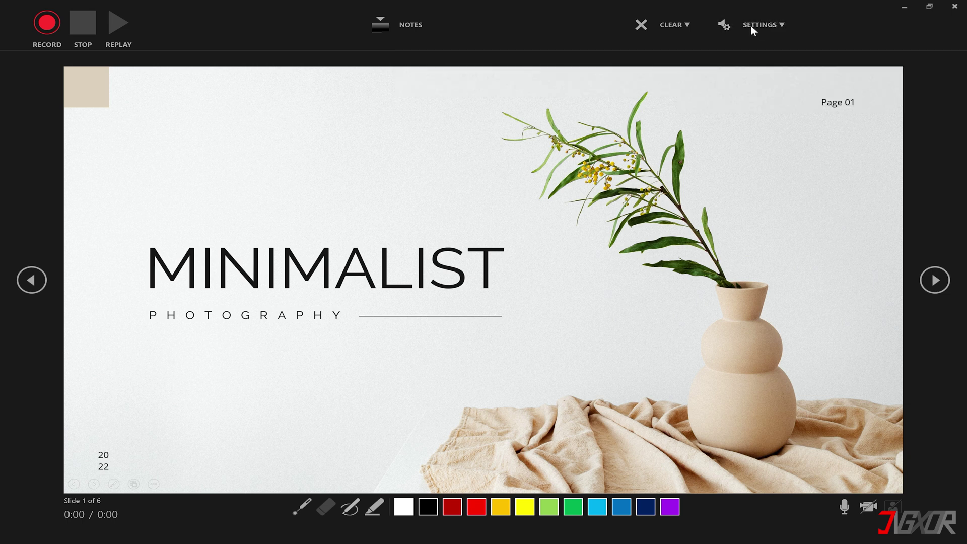
Start recording and advance the slideshow to slide 3.
left_click(41, 26)
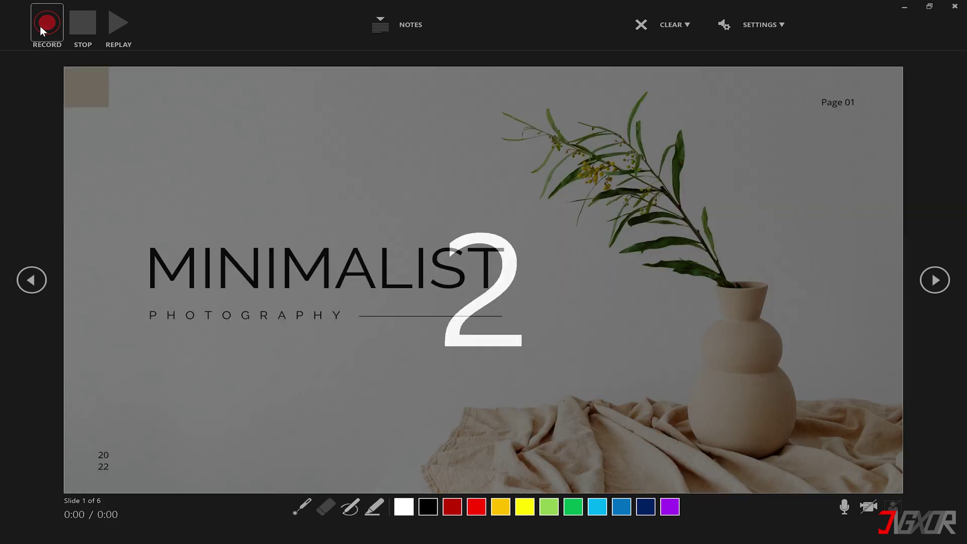
left_click(392, 253)
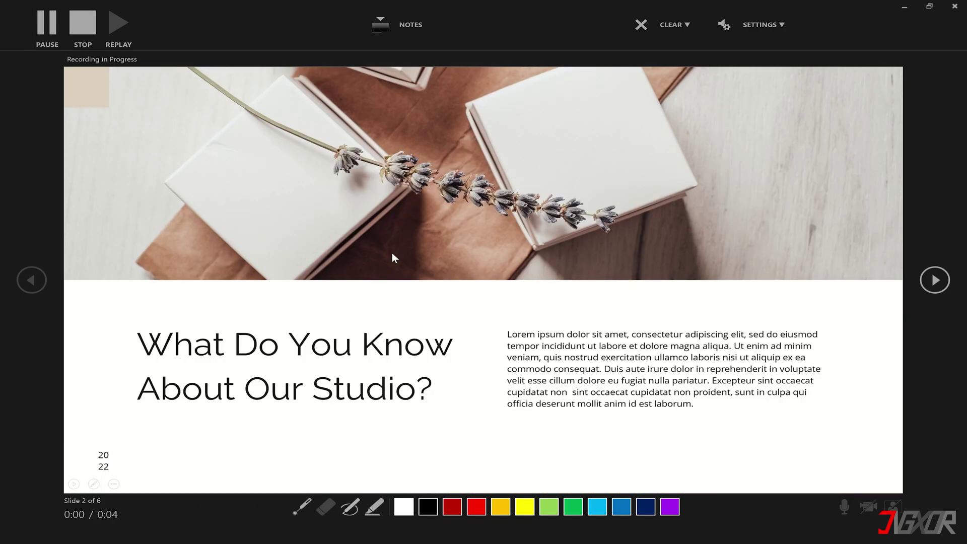
left_click(392, 253)
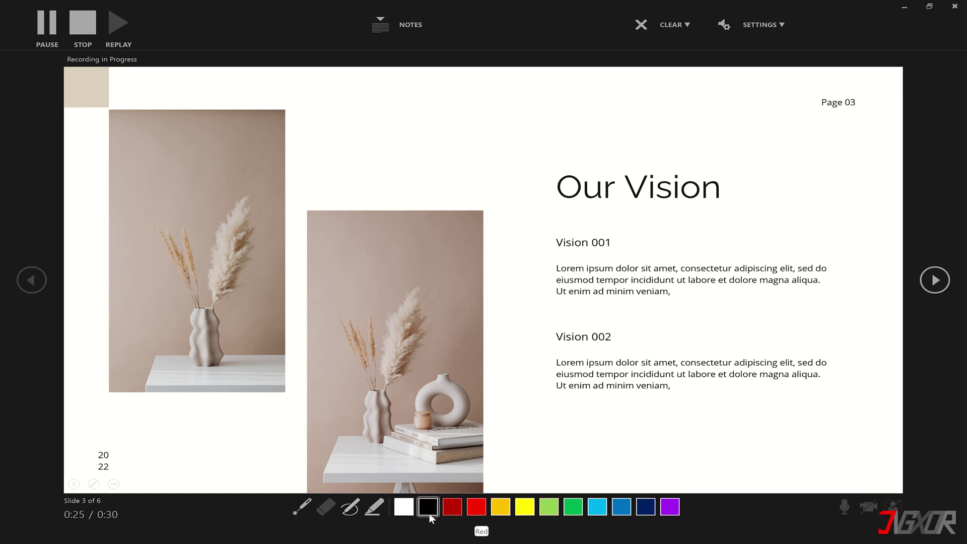
Mark the Our Vision title and underline Vision 002 with the light green highlighter.
left_click(375, 508)
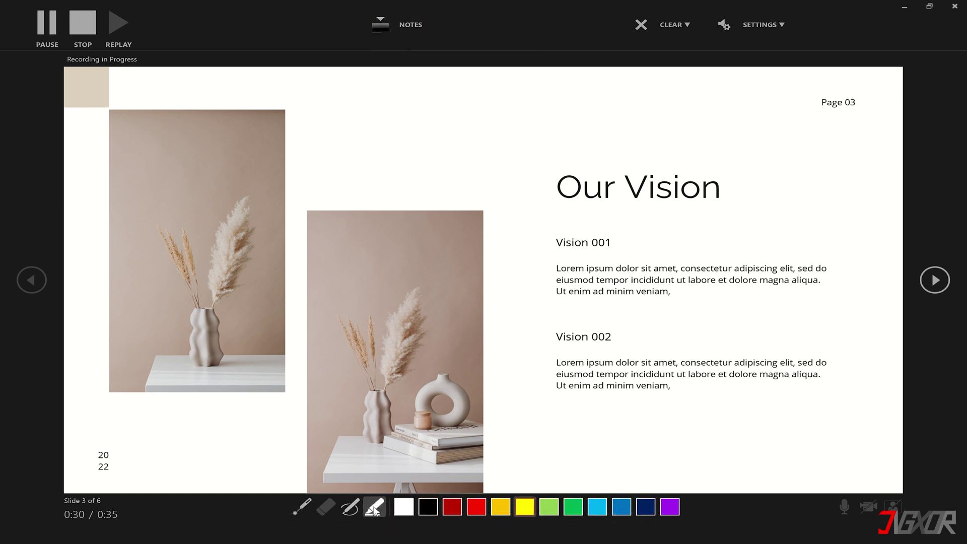
left_click(559, 511)
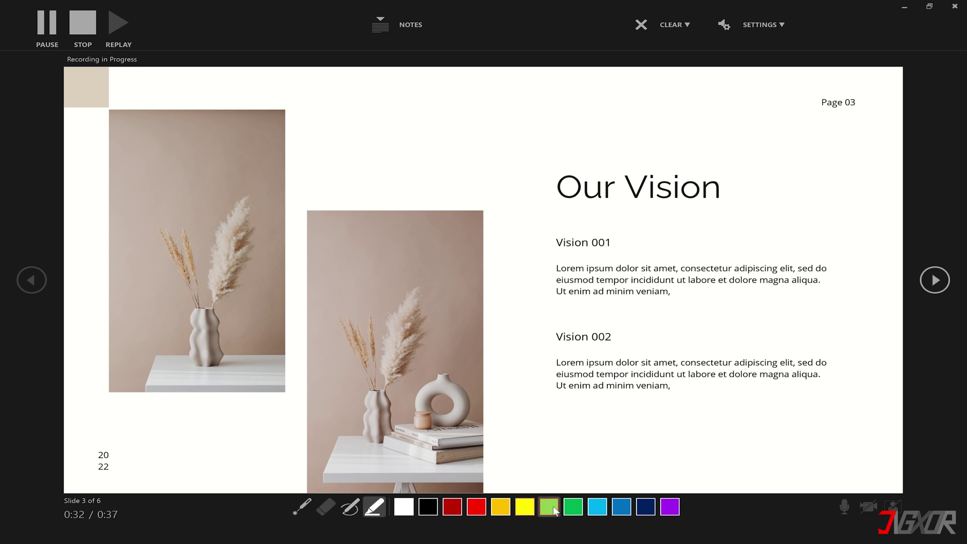
mouse_move(749, 191)
left_mouse_down()
mouse_move(653, 155)
mouse_move(532, 190)
mouse_move(634, 212)
mouse_move(757, 180)
left_mouse_up()
left_click_drag(561, 351, 622, 349)
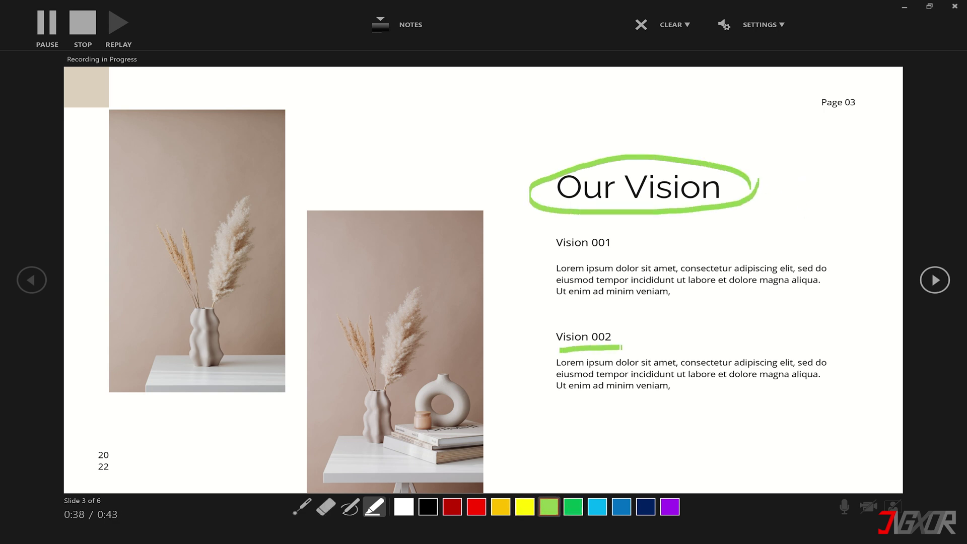
Advance to the Best Seller Our Product slide and stop the recording.
key("Right")
key("Right")
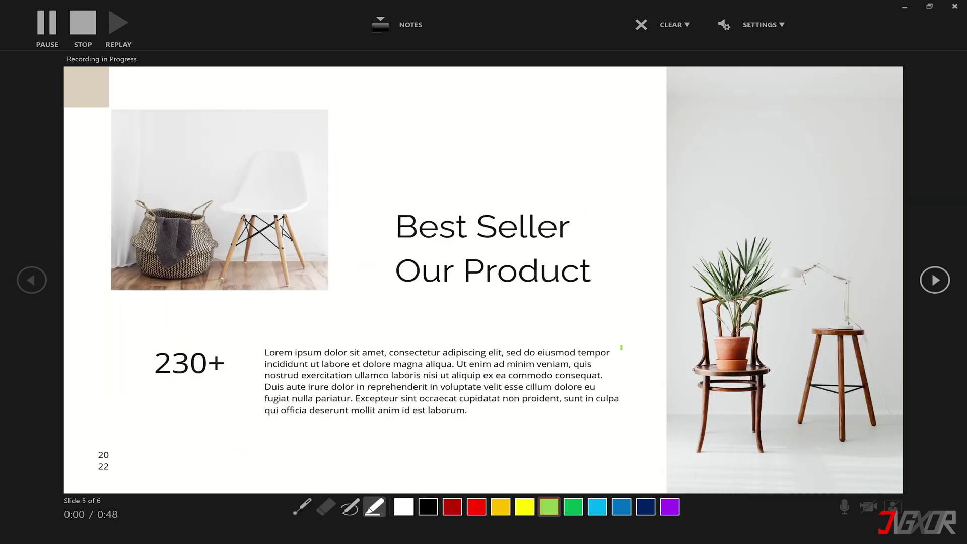
key("Right")
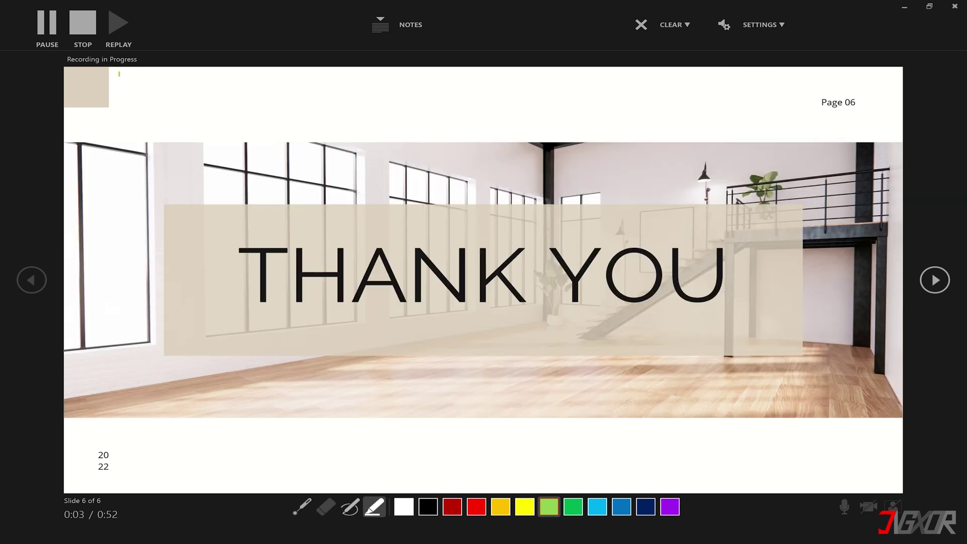
left_click(84, 31)
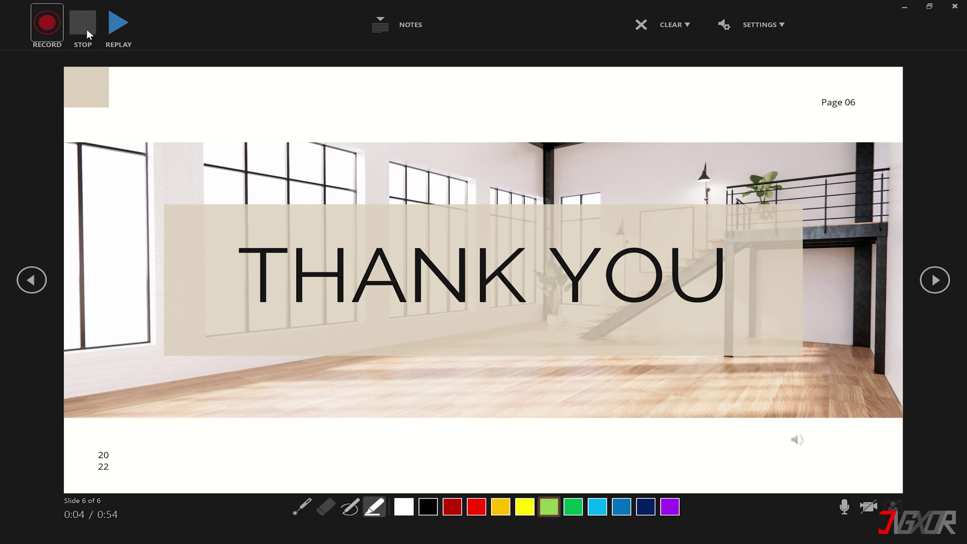
Leave the recording view and set the video export to Full HD (1080p), recorded timings, 05.00 seconds per slide.
left_click(954, 7)
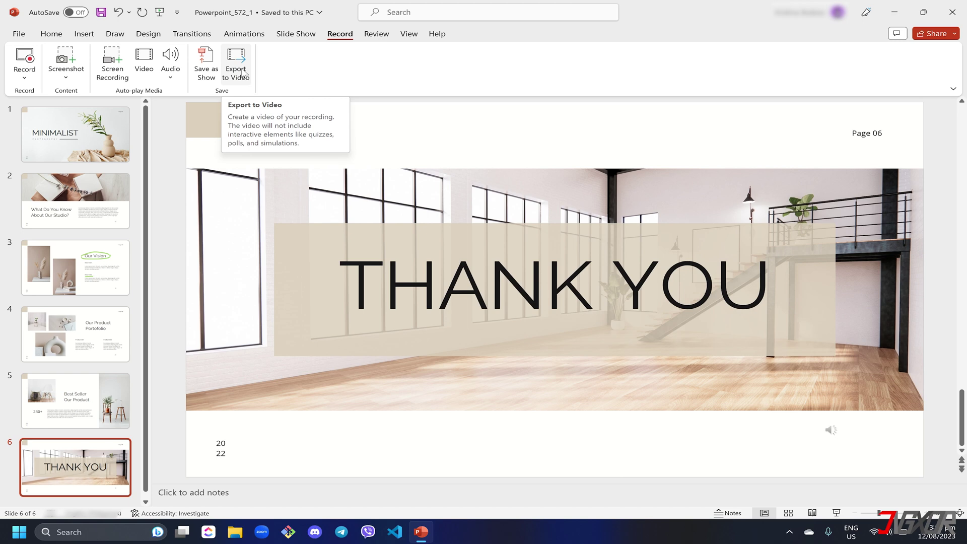
left_click(243, 74)
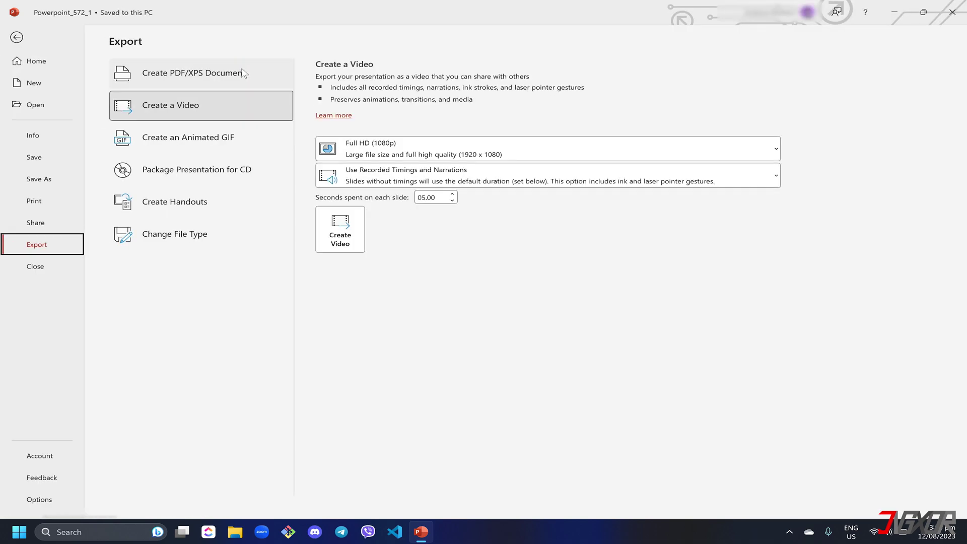
left_click(405, 149)
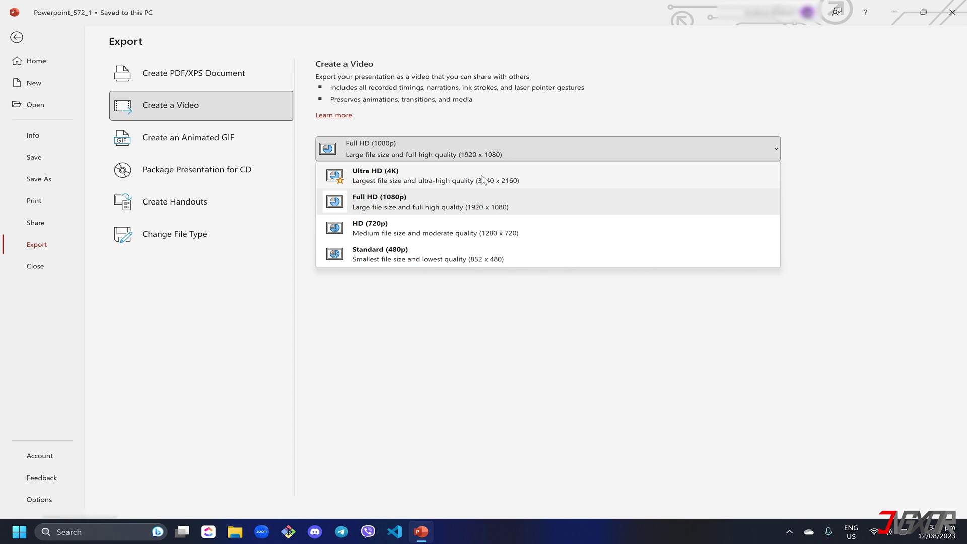
left_click(459, 201)
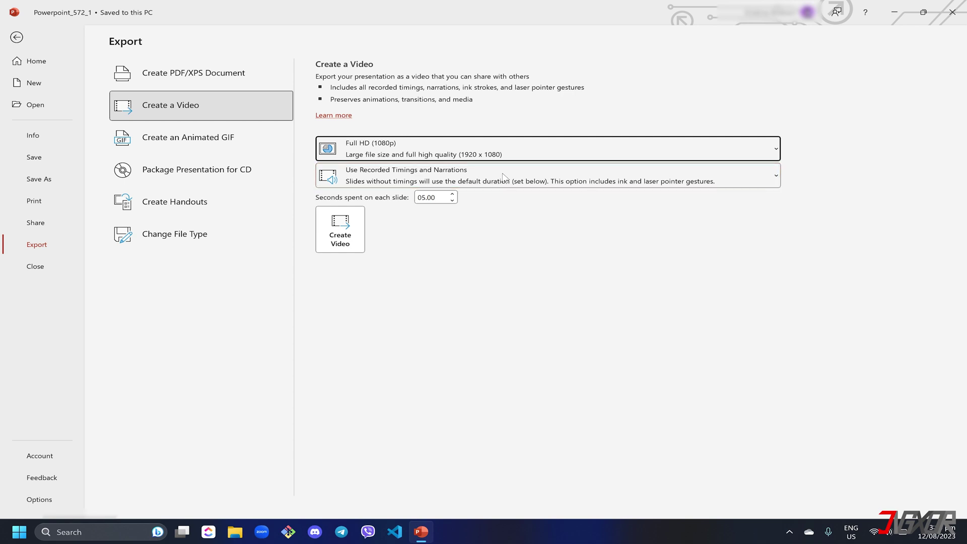
left_click(453, 200)
left_click(453, 200)
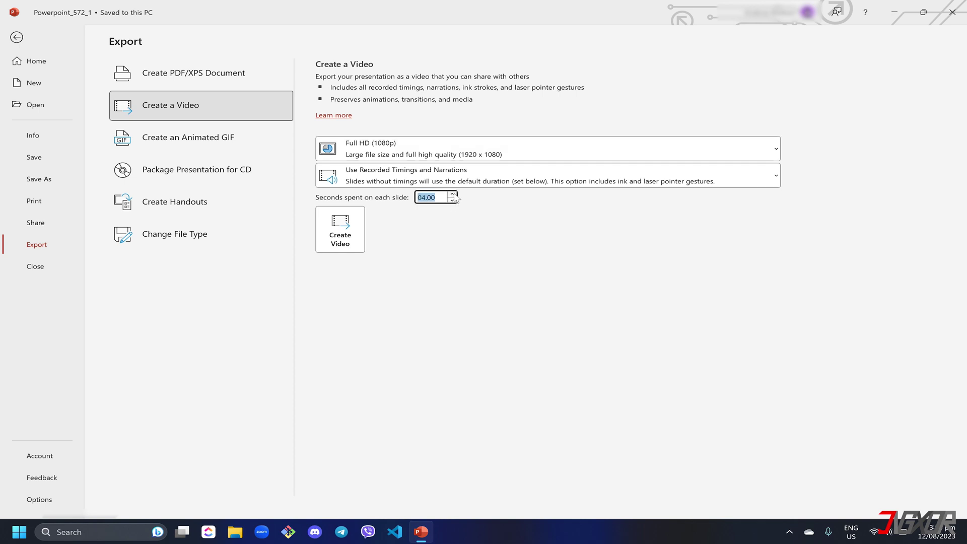
Export the video to the Desktop as Powerpoint_Recording.mp4 and play the result.
left_click(340, 231)
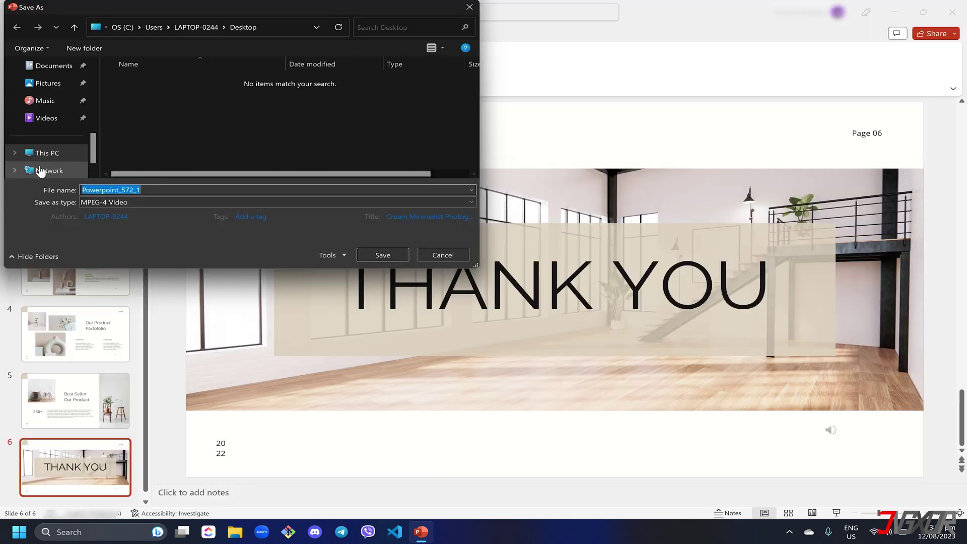
scroll(30, 161, "up", 2)
left_click(45, 83)
left_click(148, 190)
key("BackSpace")
key("BackSpace")
key("BackSpace")
key("BackSpace")
key("BackSpace")
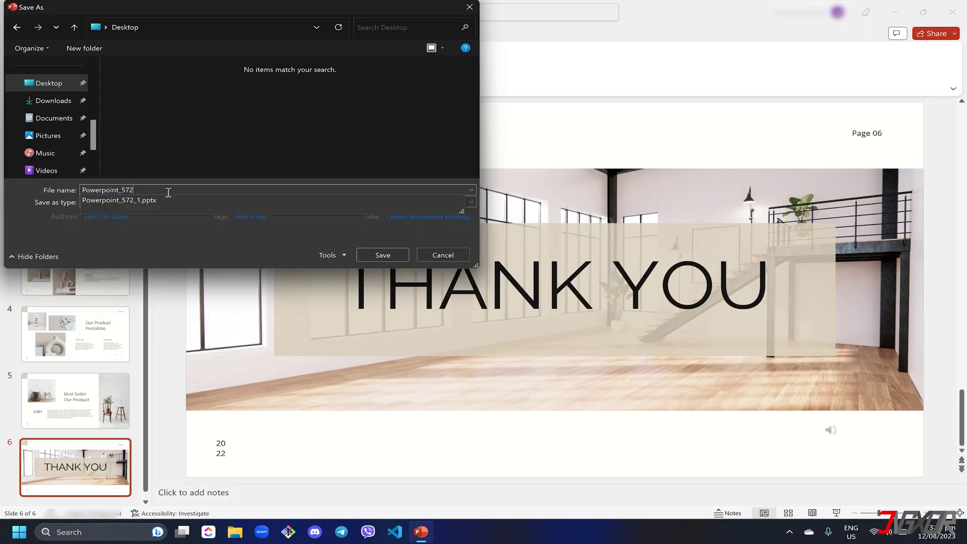
type("Recording")
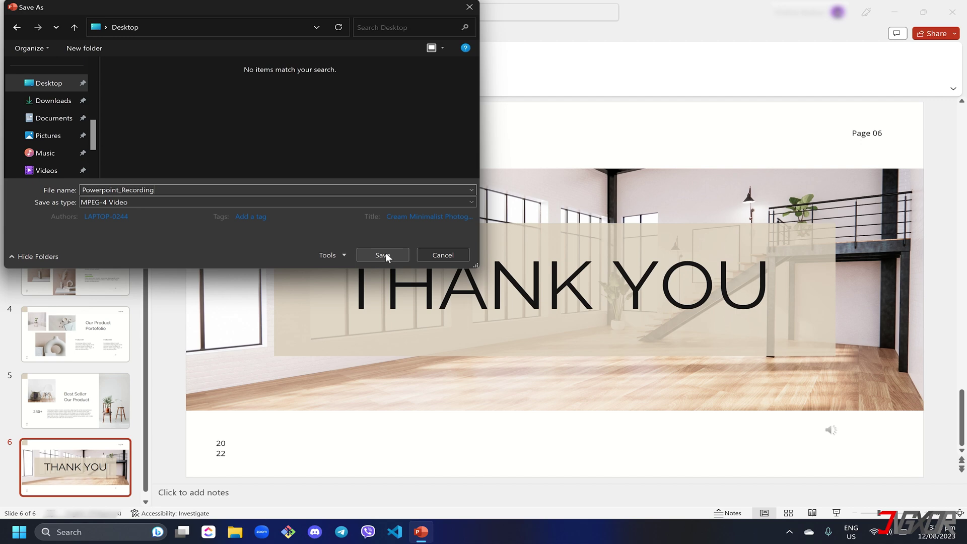
left_click(383, 255)
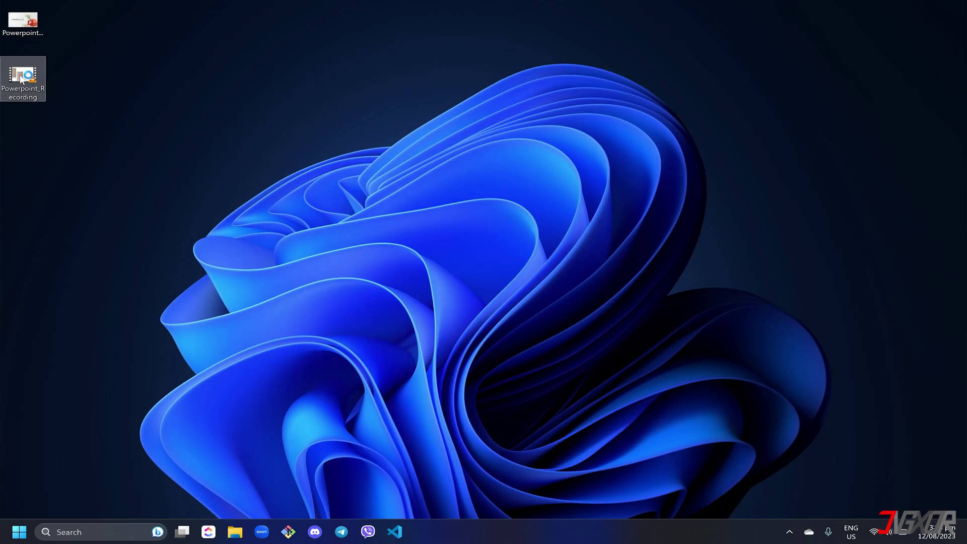
double_click(20, 74)
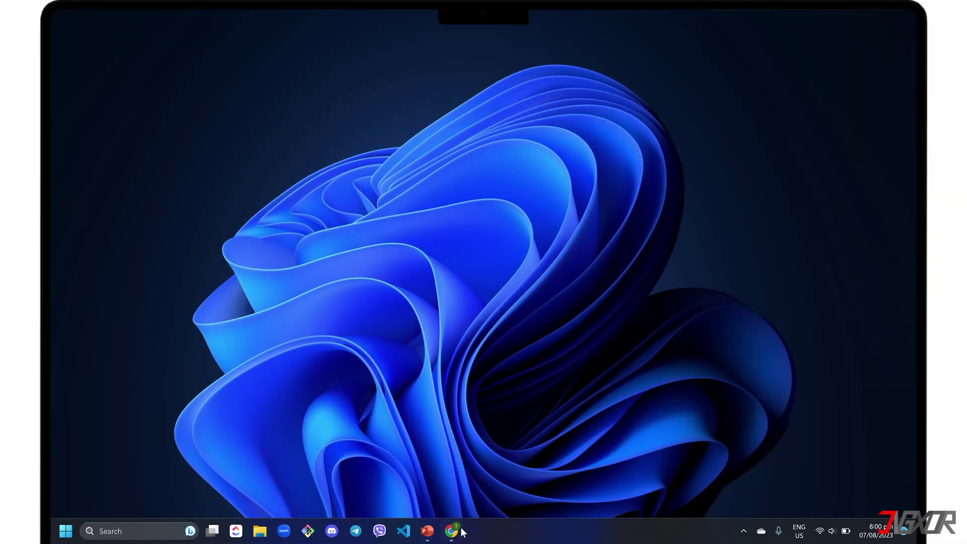
Bring up Chrome on movavi.com/suite, check the language menu, and download the Video Suite free trial.
left_click(459, 531)
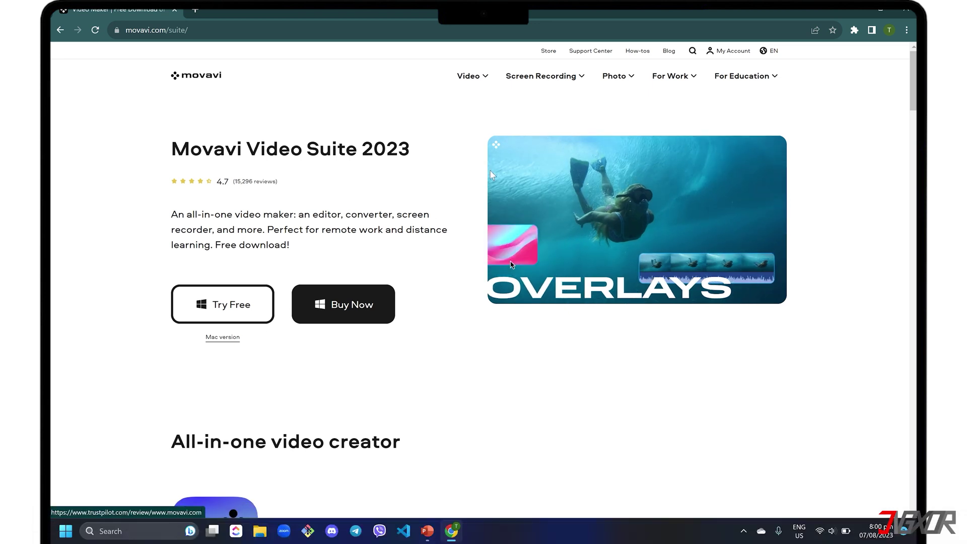
left_click(776, 50)
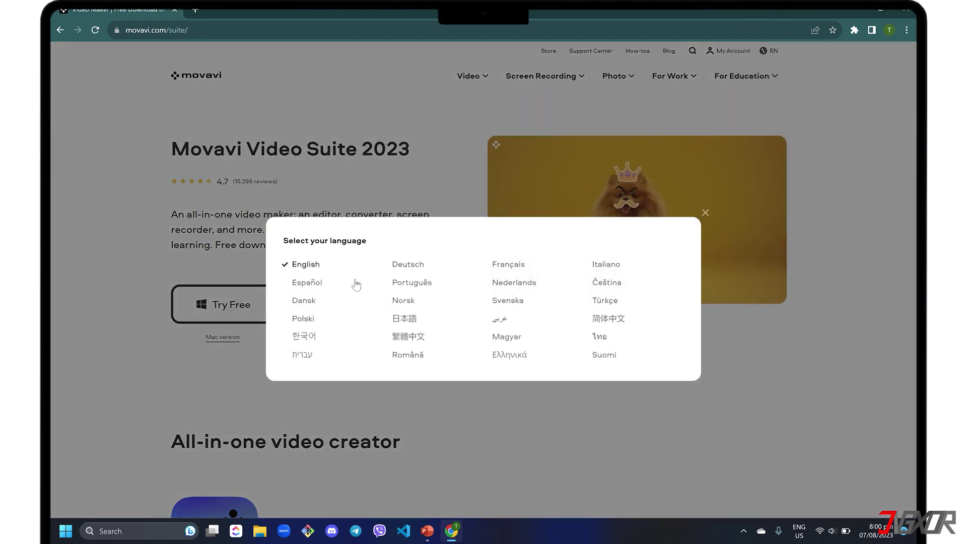
left_click(420, 272)
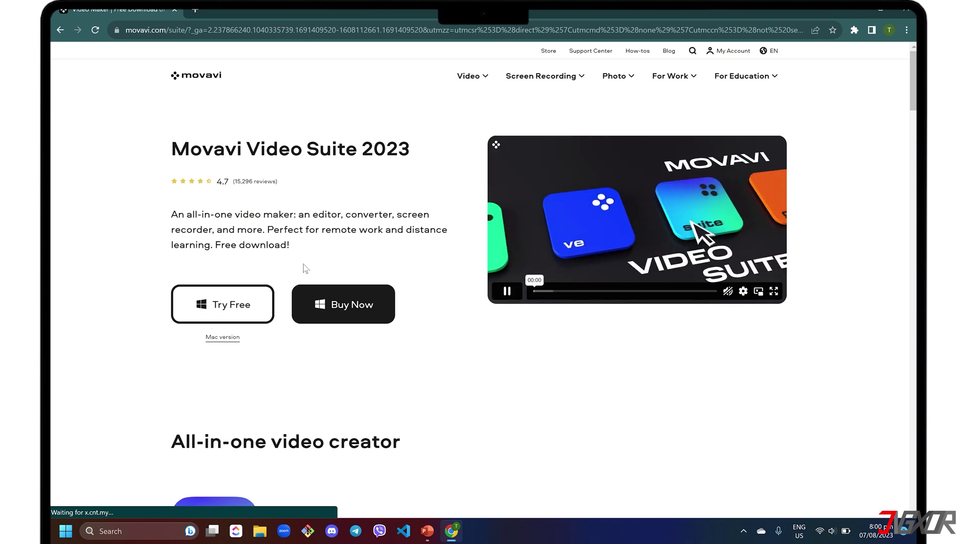
left_click(234, 308)
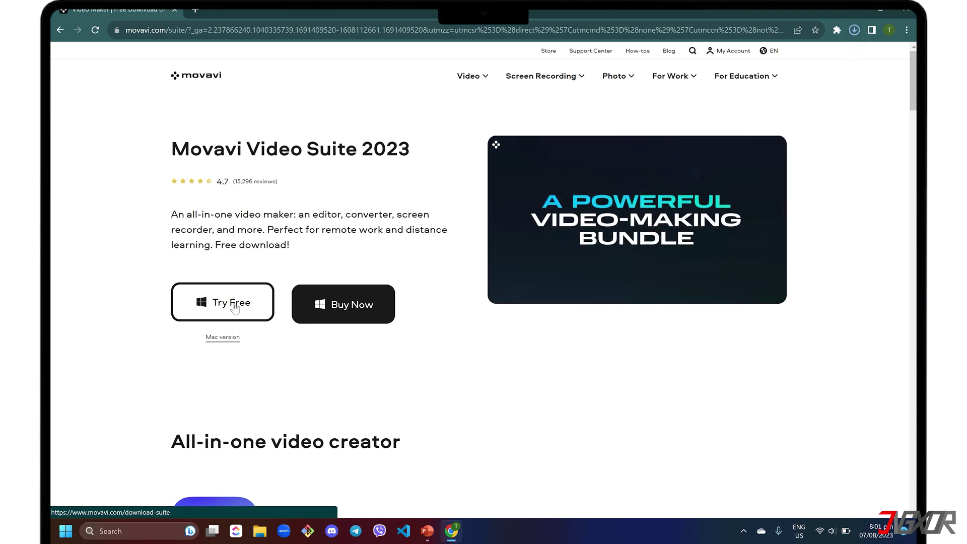
Run the downloaded Movavi setup, accept the EULA, and install Video Suite 2023.
left_click(854, 32)
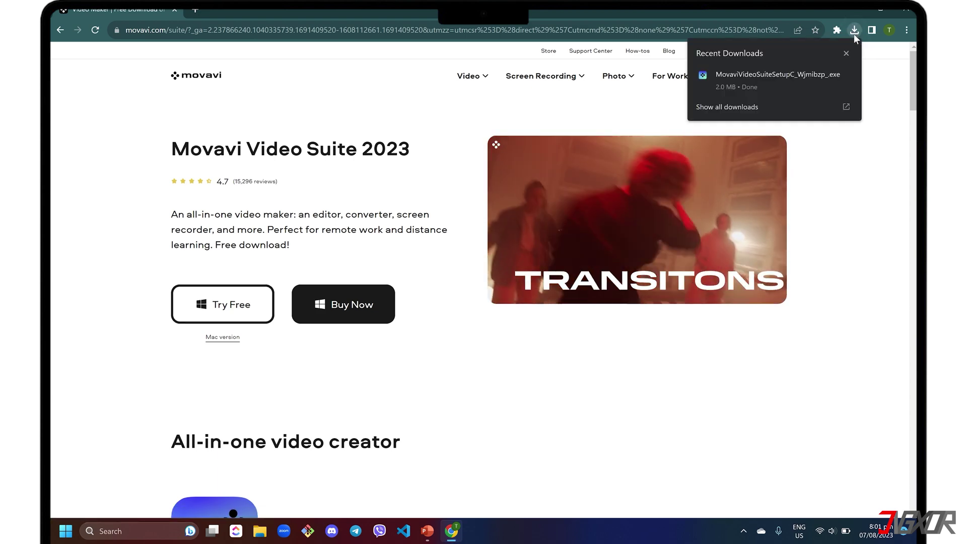
left_click(790, 80)
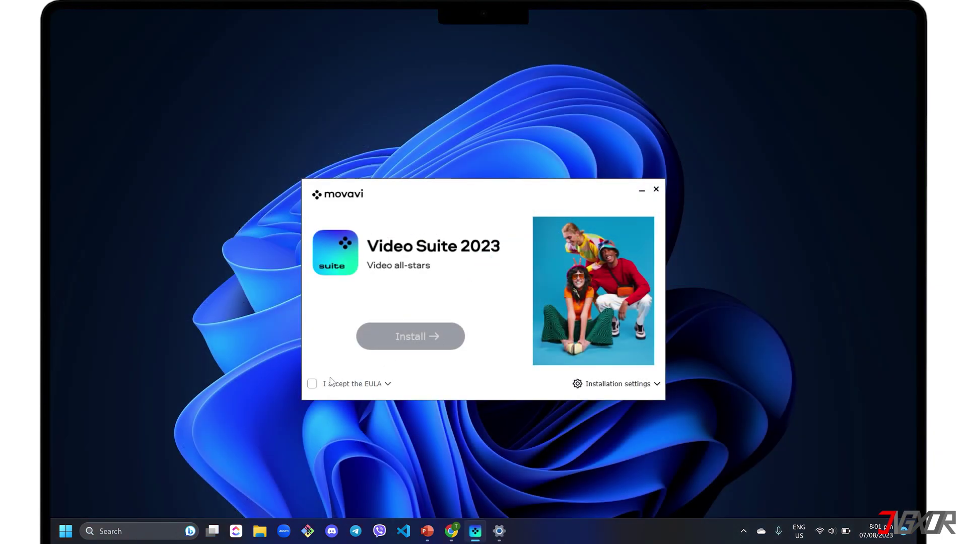
left_click(324, 384)
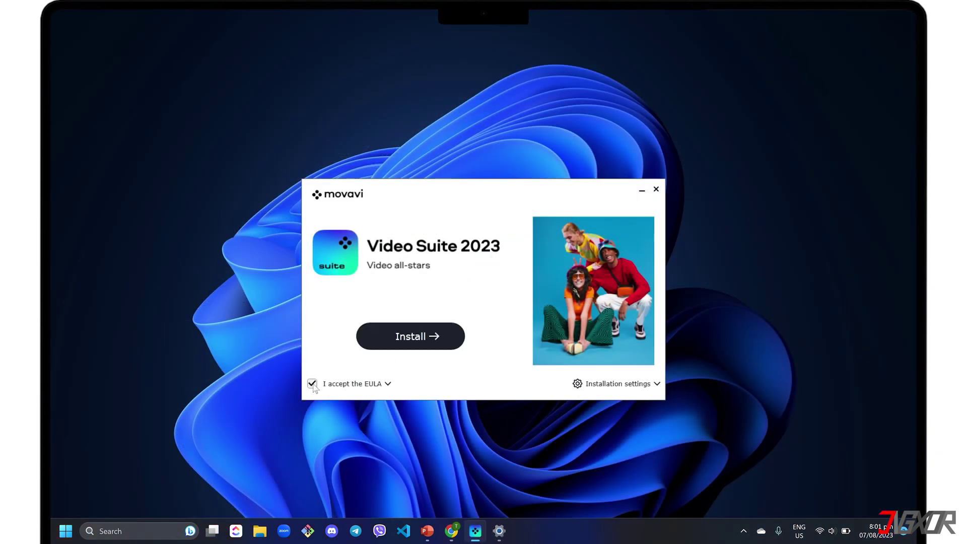
left_click(404, 338)
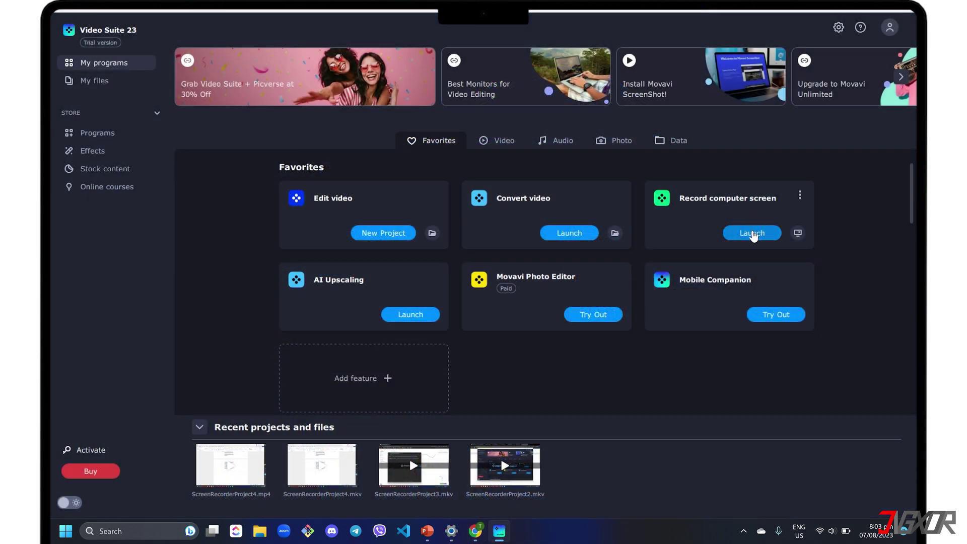
Launch Record computer screen and reveal the hidden tray icons to find the recorder.
left_click(752, 233)
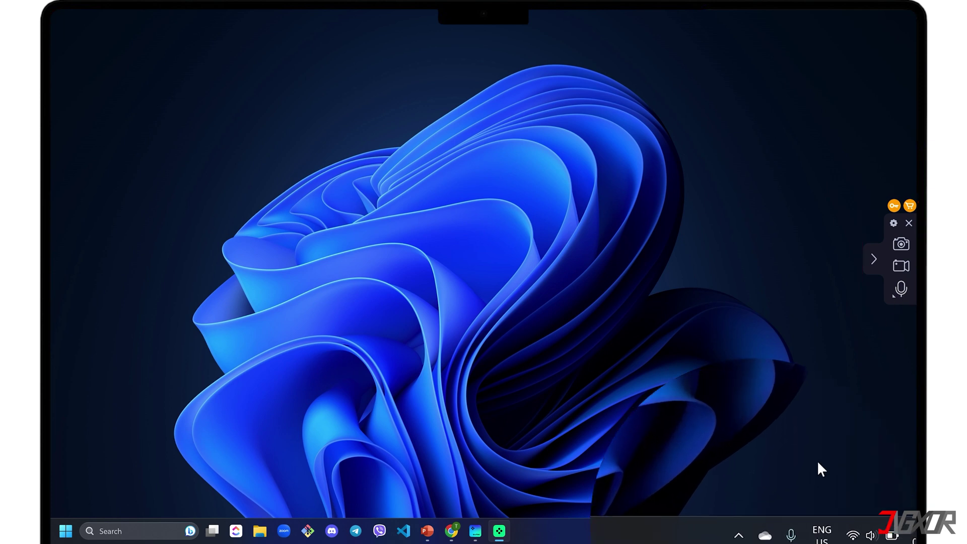
left_click(744, 532)
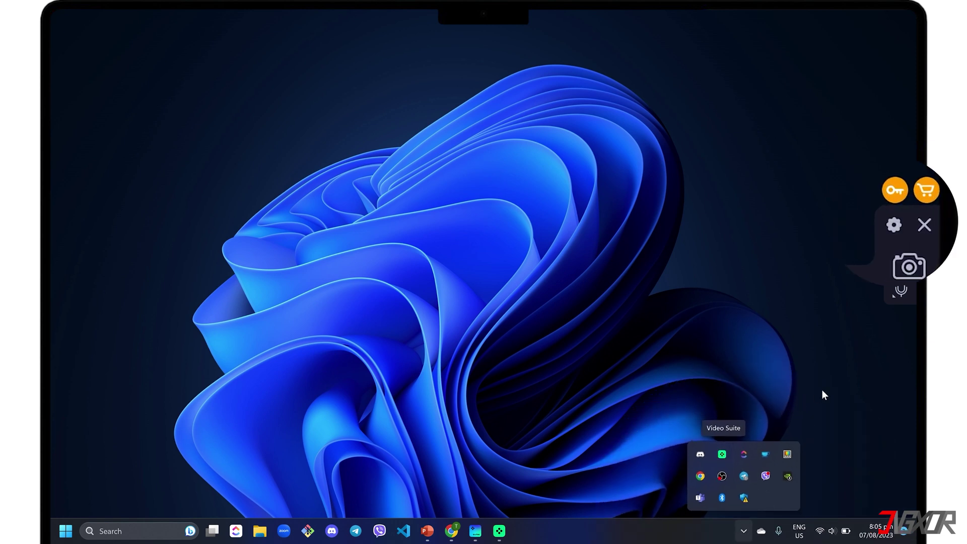
Open the screen recorder's settings and review the Files, Video and Effects pages.
left_click(896, 225)
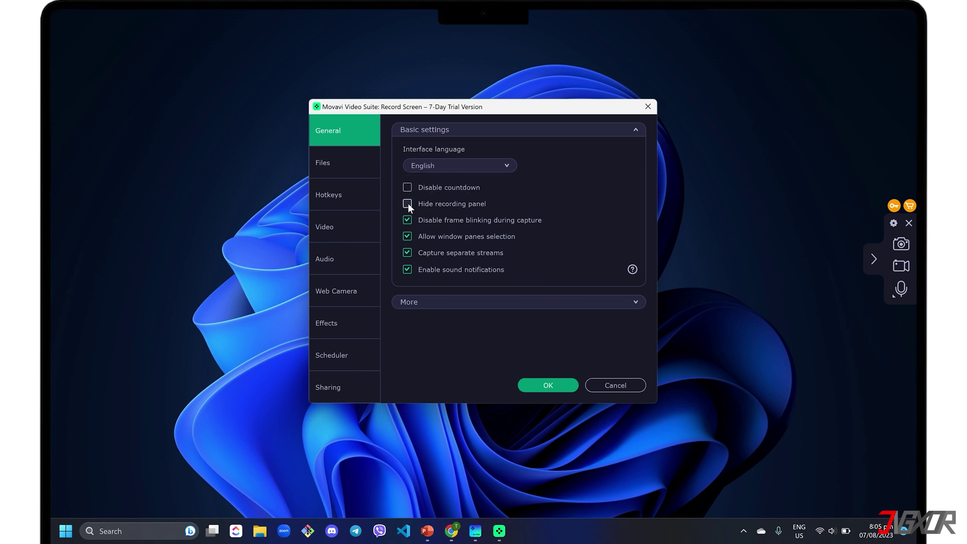
left_click(350, 162)
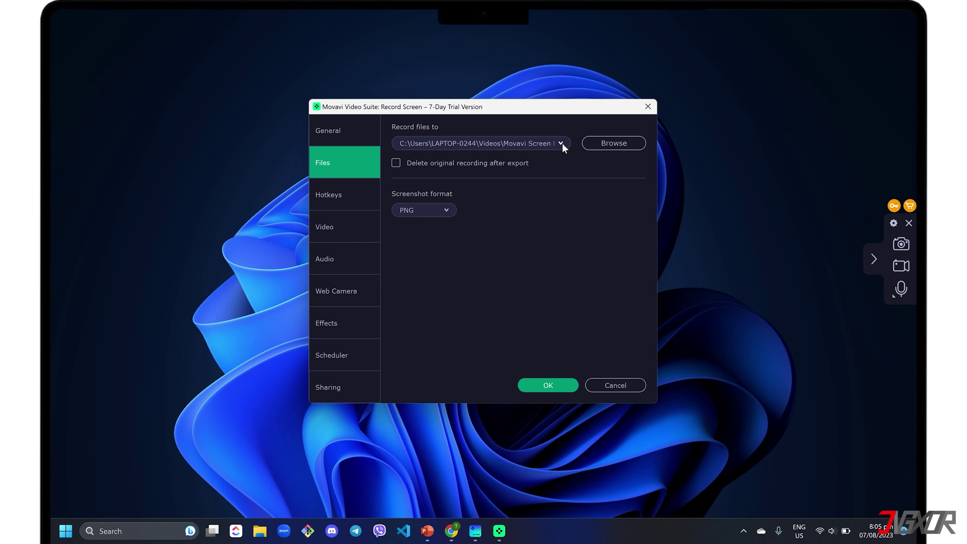
left_click(353, 229)
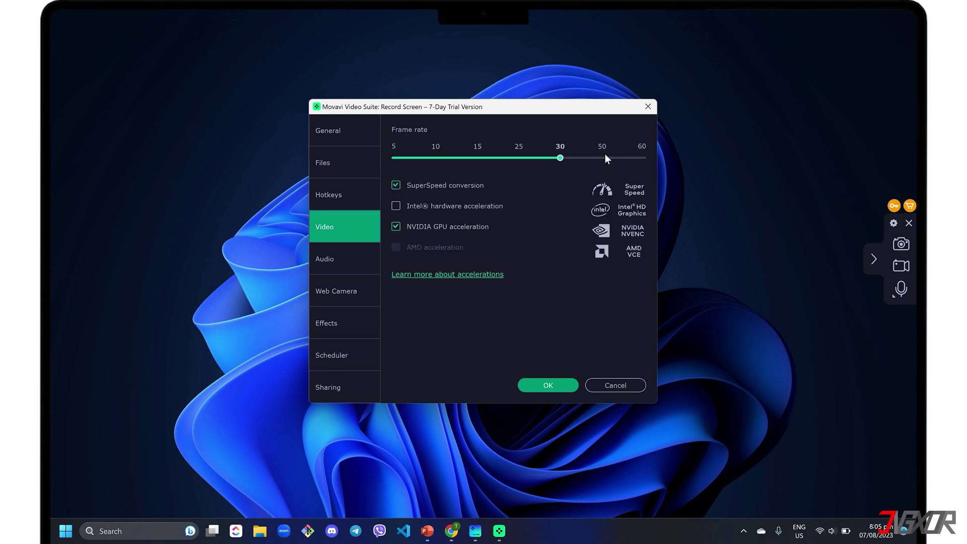
left_click(346, 324)
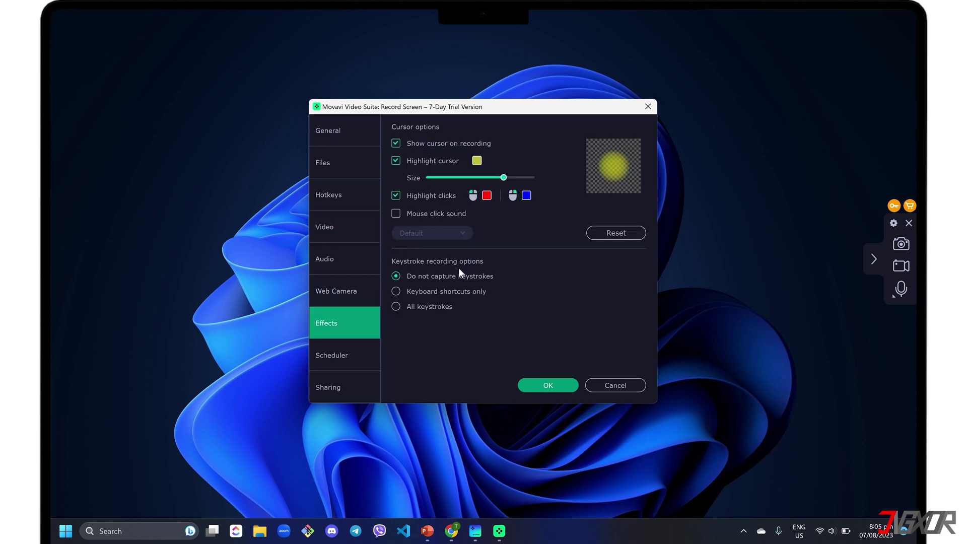
Set the Scheduler to 'Do not schedule recording' and confirm with OK.
left_click(340, 358)
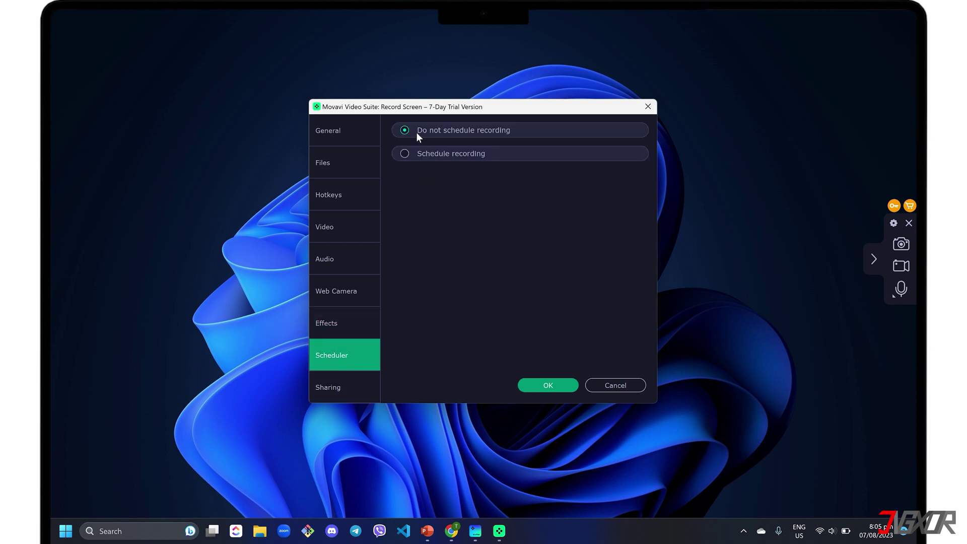
left_click(405, 153)
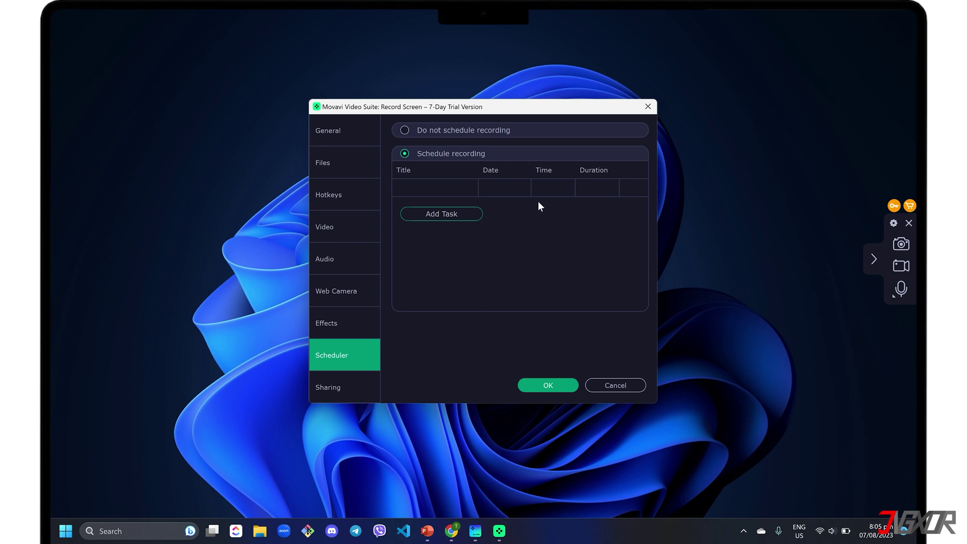
left_click(405, 130)
left_click(540, 382)
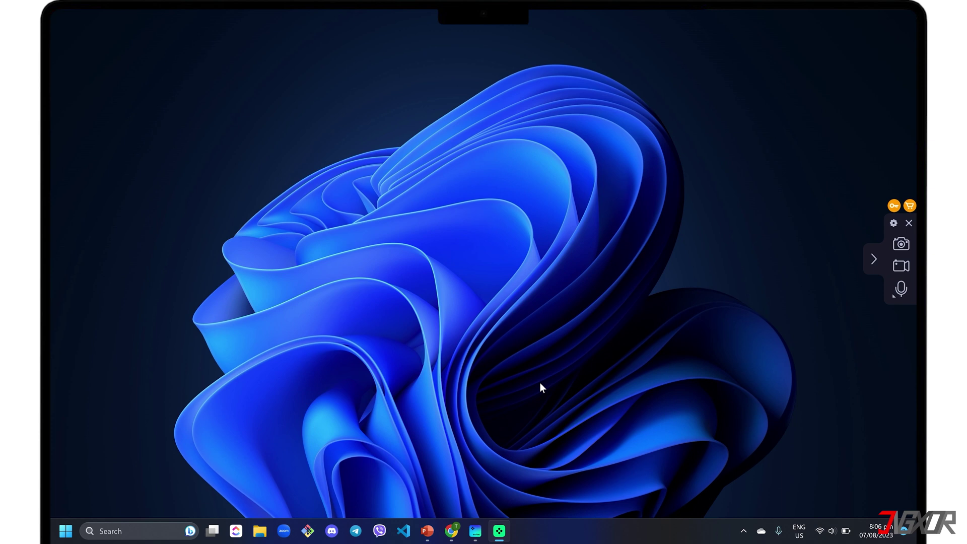
Select a capture region, then expand it to the full 3200 × 2000 screen.
left_click(902, 266)
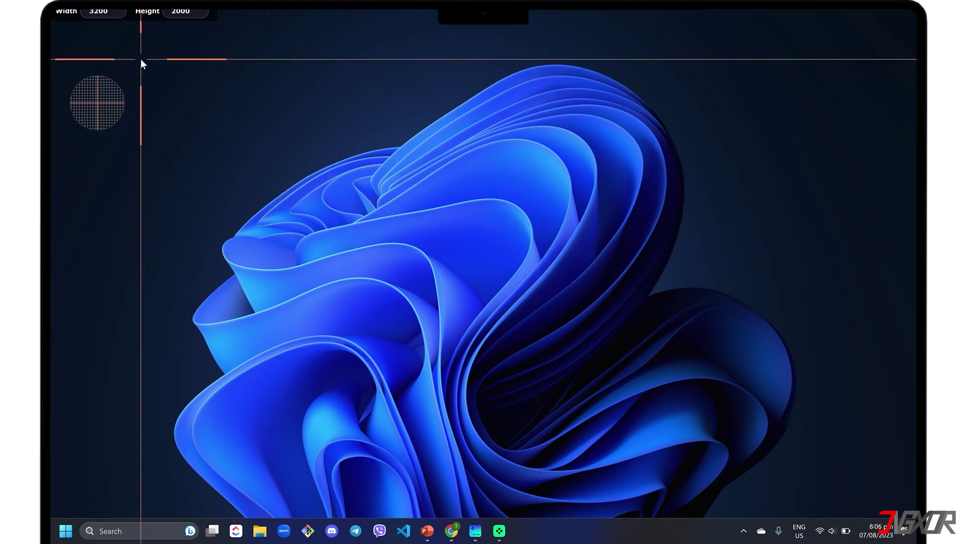
left_click_drag(140, 59, 749, 358)
double_click(749, 358)
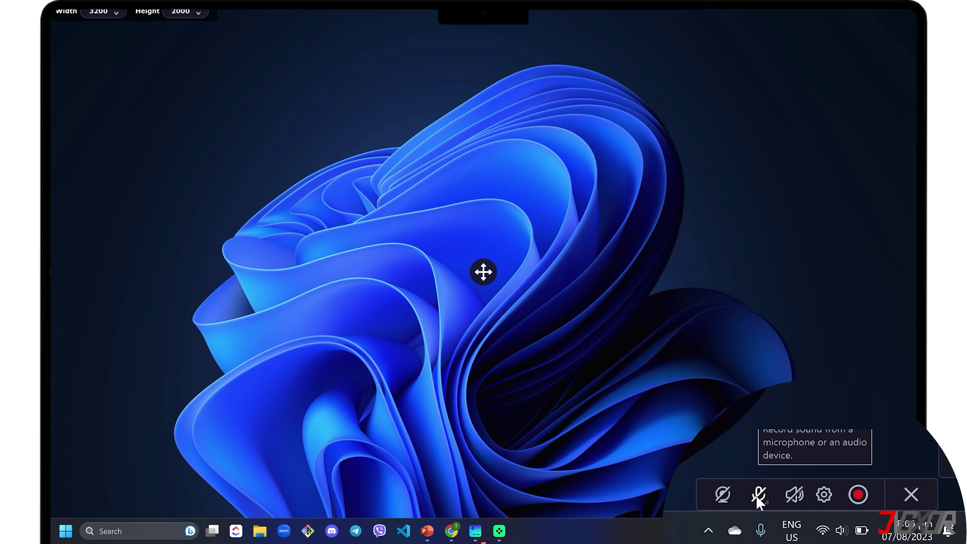
Turn on the webcam and microphone, check the mic settings, and view the keystroke display options.
left_click(722, 492)
left_click(755, 496)
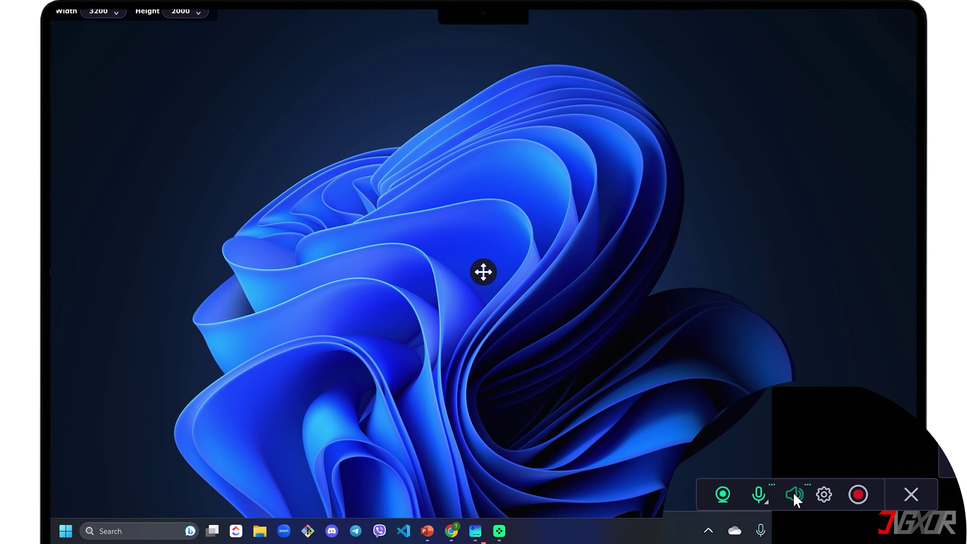
left_click(824, 494)
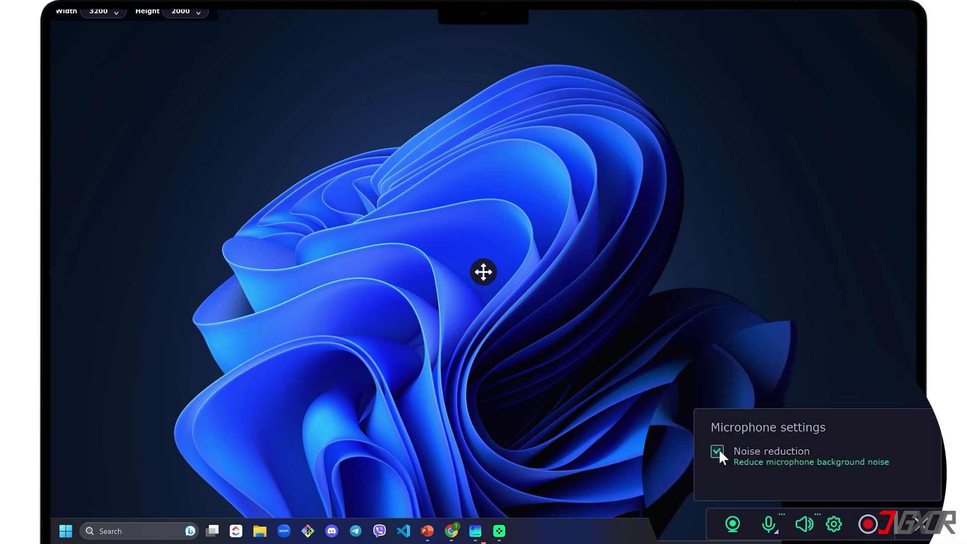
left_click(820, 511)
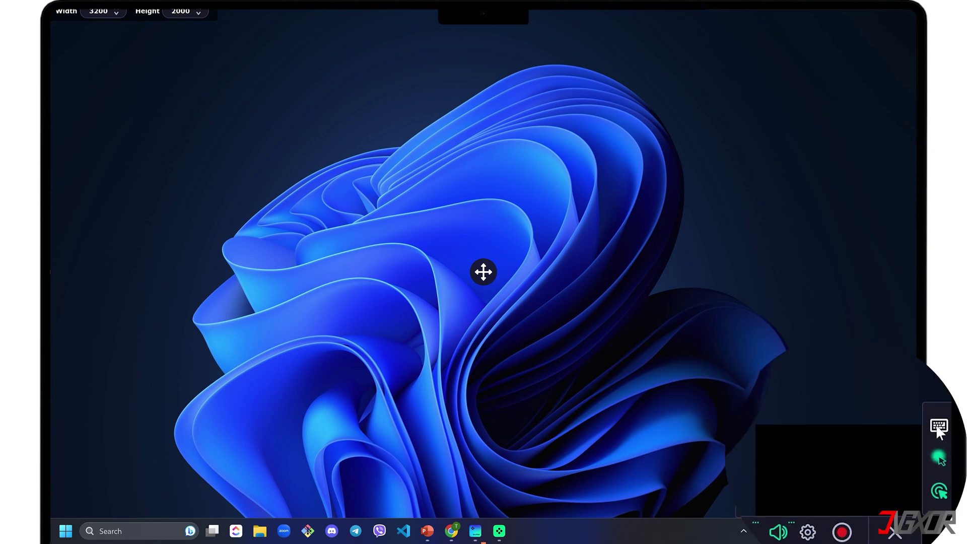
left_click(939, 426)
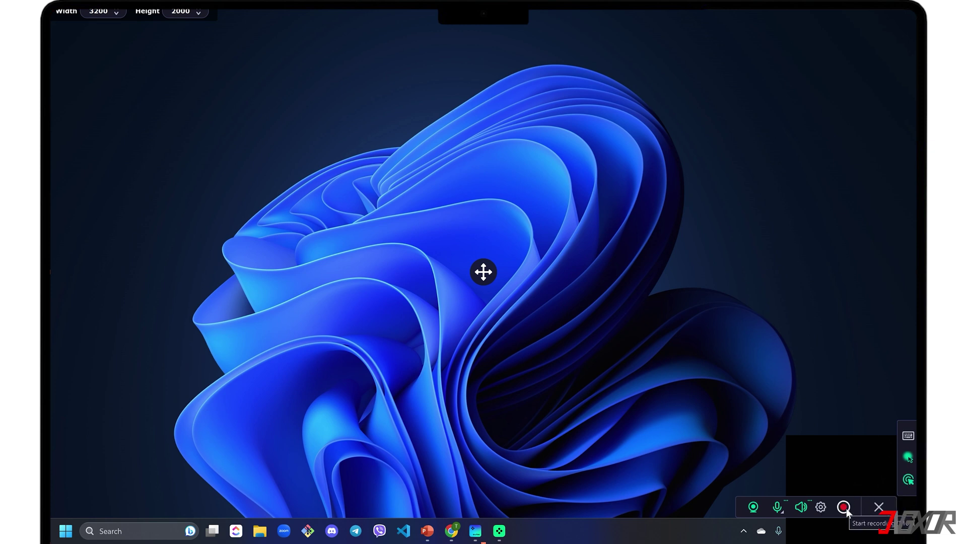
Start the screen recording in trial mode and bring up the PowerPoint slideshow.
left_click(844, 507)
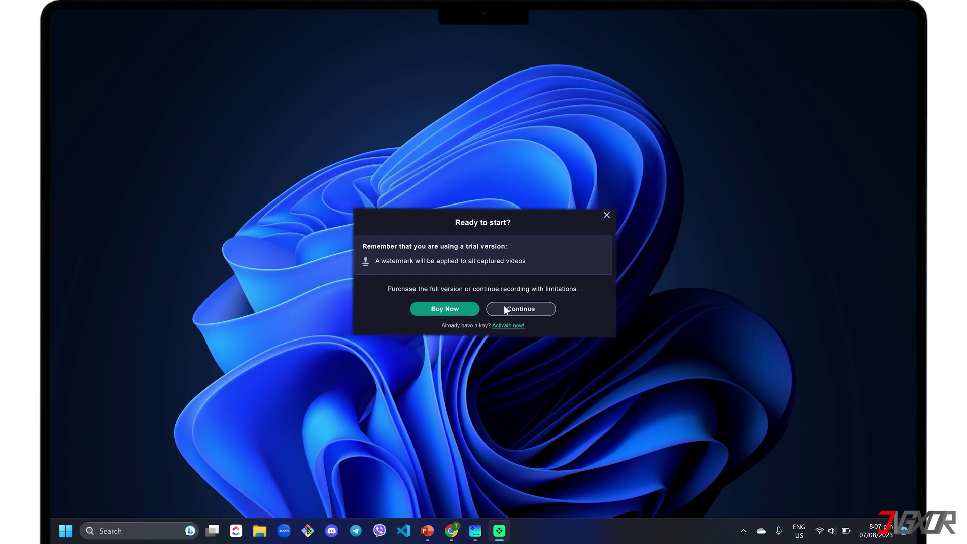
left_click(504, 305)
left_click(428, 529)
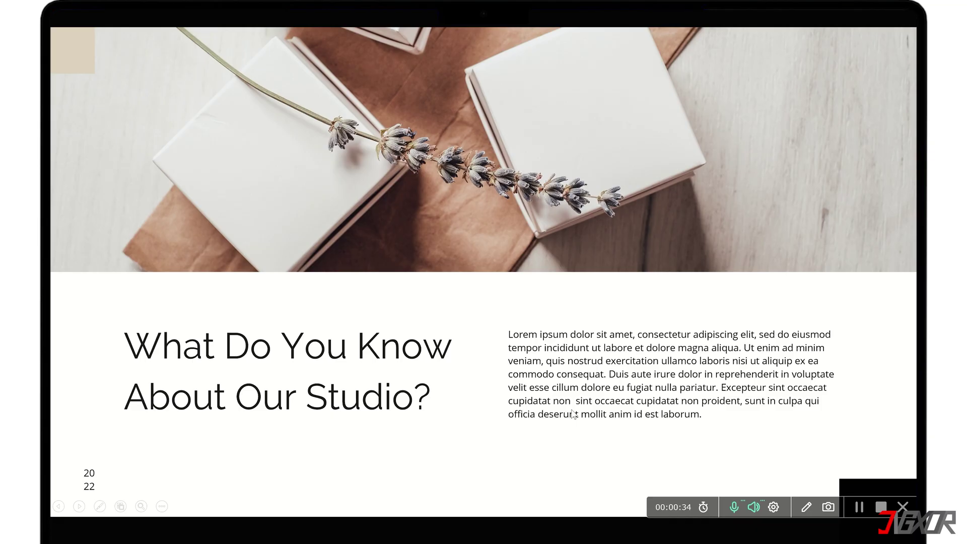
Box 'Lorem ipsum dolor sit amet' in magenta and draw an arrow from the title toward it.
left_click(806, 503)
left_click(817, 463)
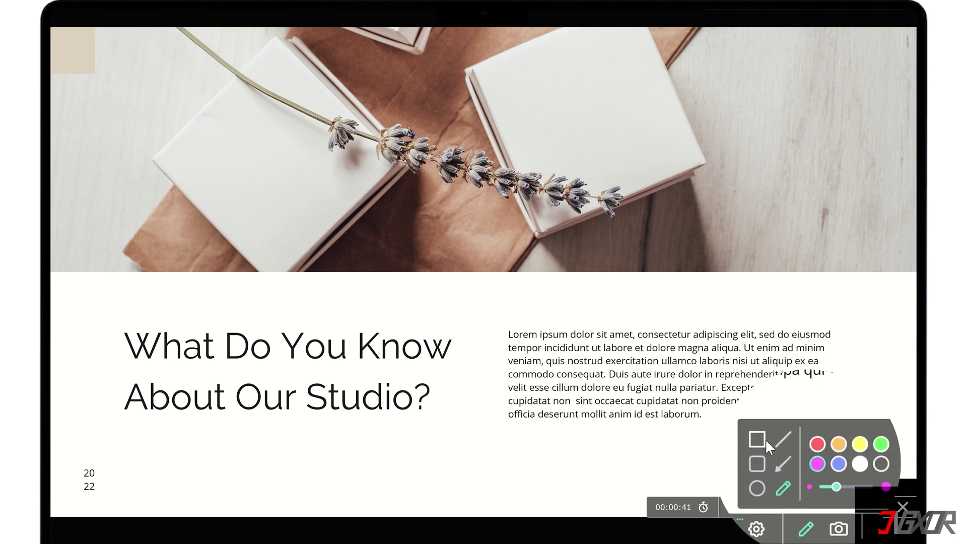
left_click(758, 439)
mouse_move(503, 319)
left_mouse_down()
mouse_move(588, 346)
mouse_move(639, 343)
left_mouse_up()
left_click(791, 463)
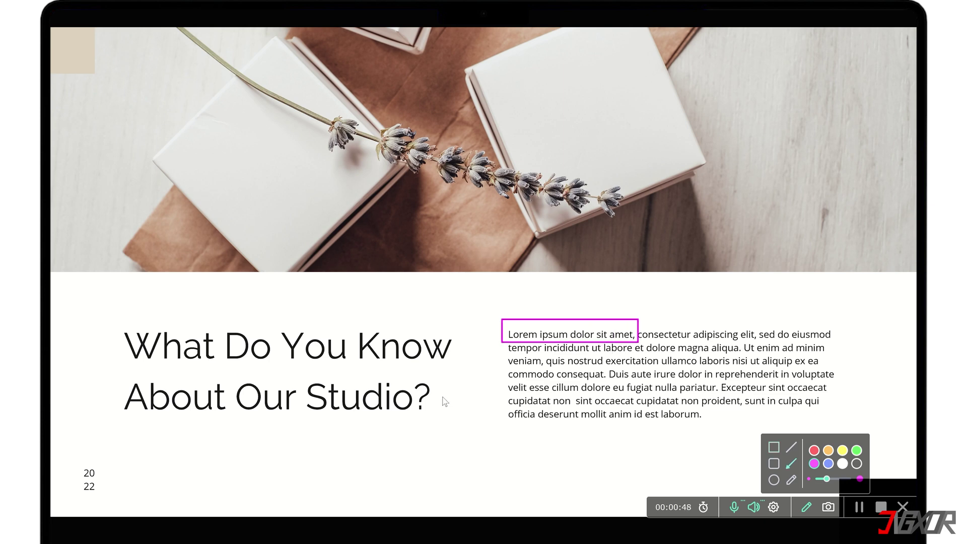
left_click_drag(443, 398, 496, 396)
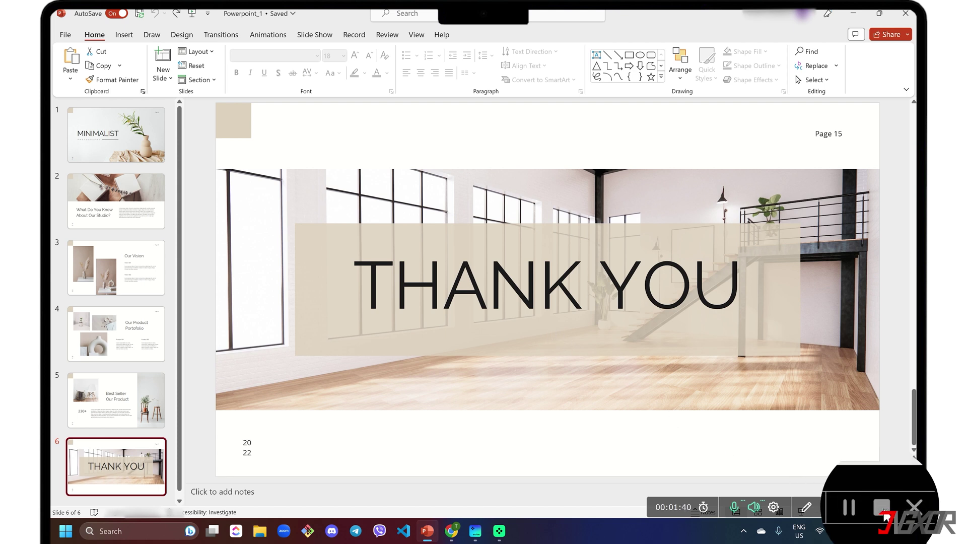
Stop the recording from the Movavi tray icon and minimize PowerPoint.
left_click(744, 531)
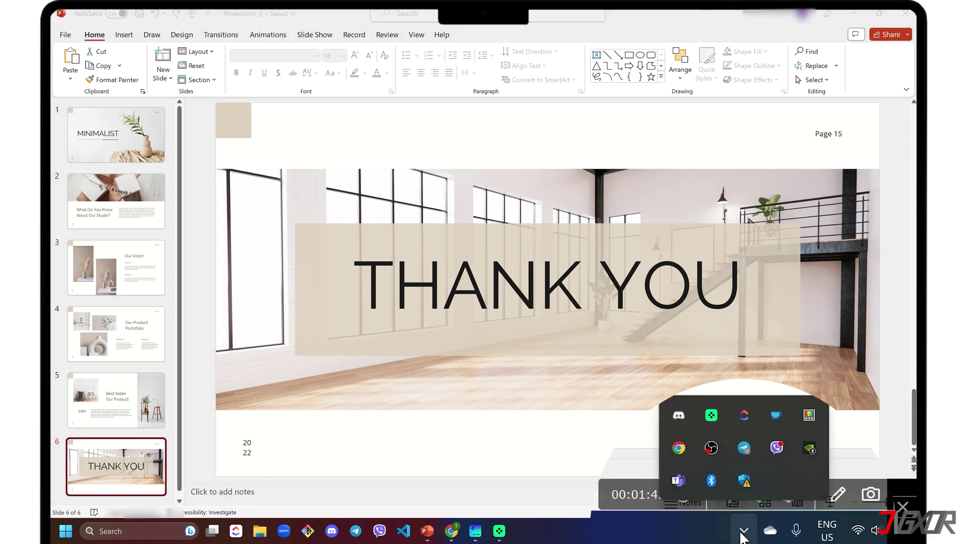
right_click(711, 416)
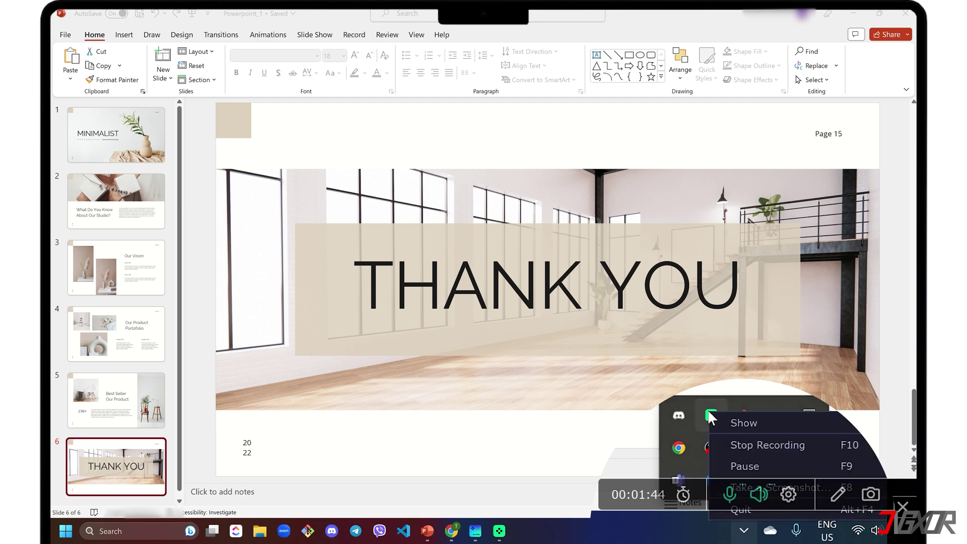
left_click(817, 448)
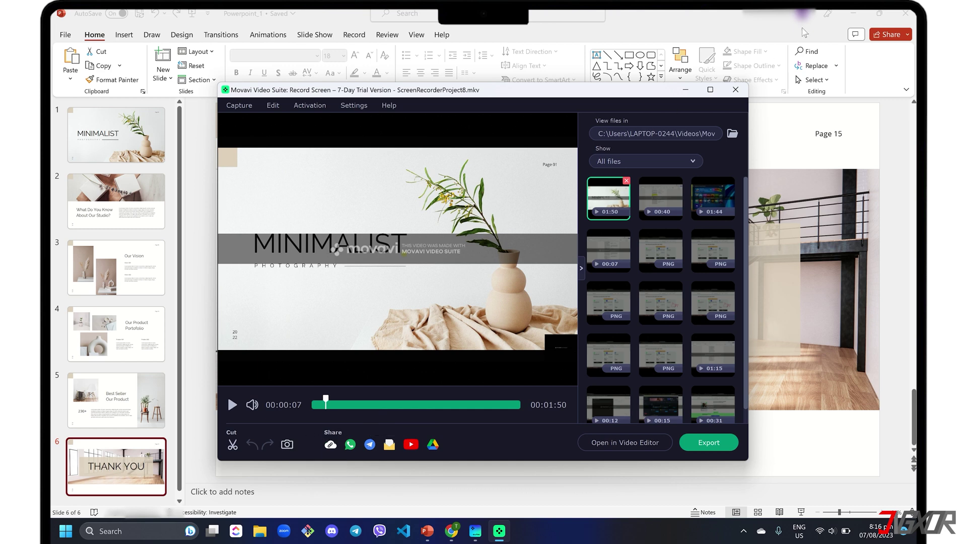
left_click(853, 14)
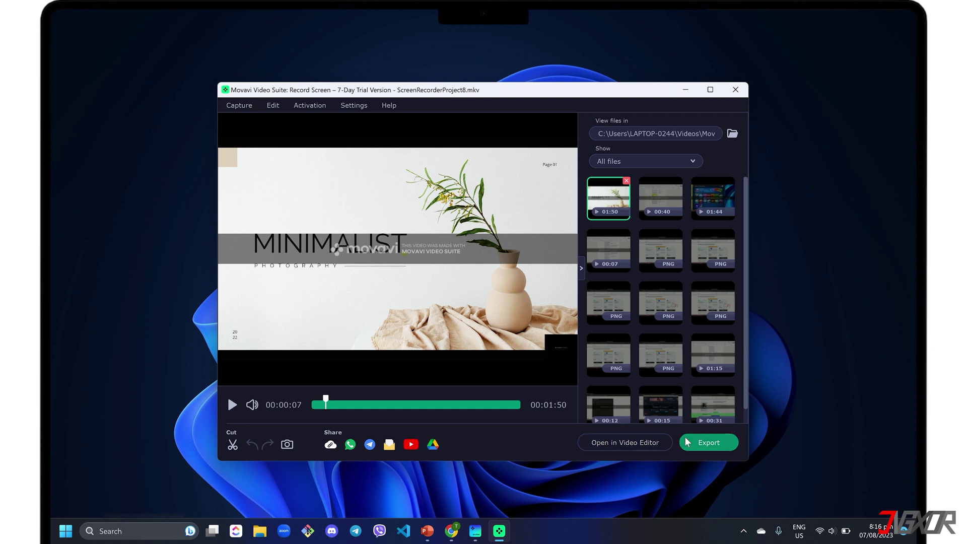
Open the export settings and name the output file Screen_Recording_1.
left_click(713, 443)
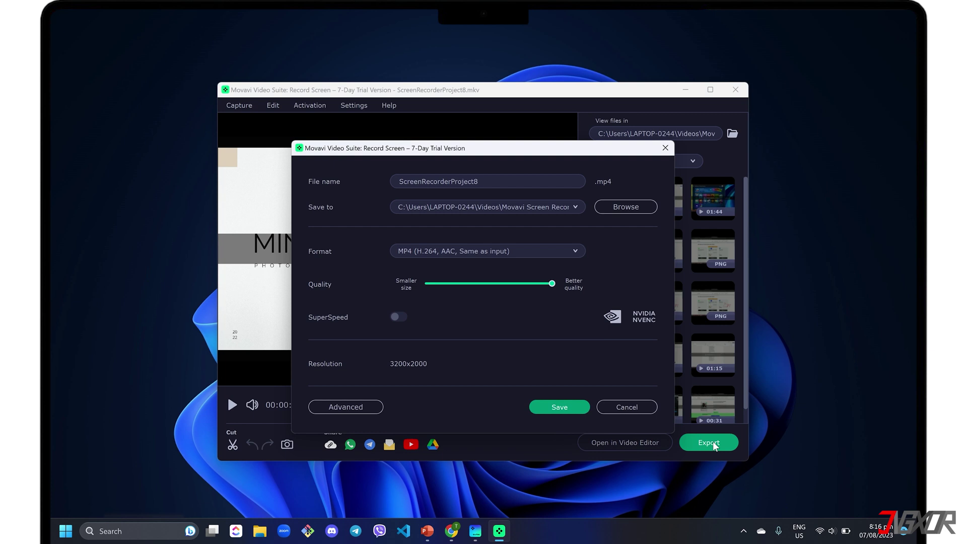
left_click(487, 181)
key("ctrl+a")
type("Screen Recording_1")
Keep MP4 format, lower quality slightly, save the video, and show it in its folder.
left_click(509, 251)
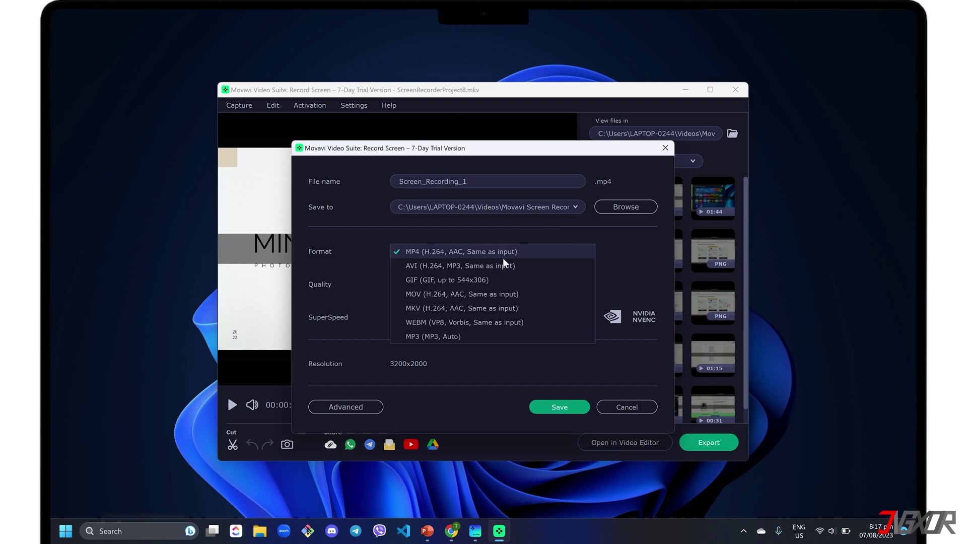
left_click(474, 252)
left_click_drag(552, 284, 538, 285)
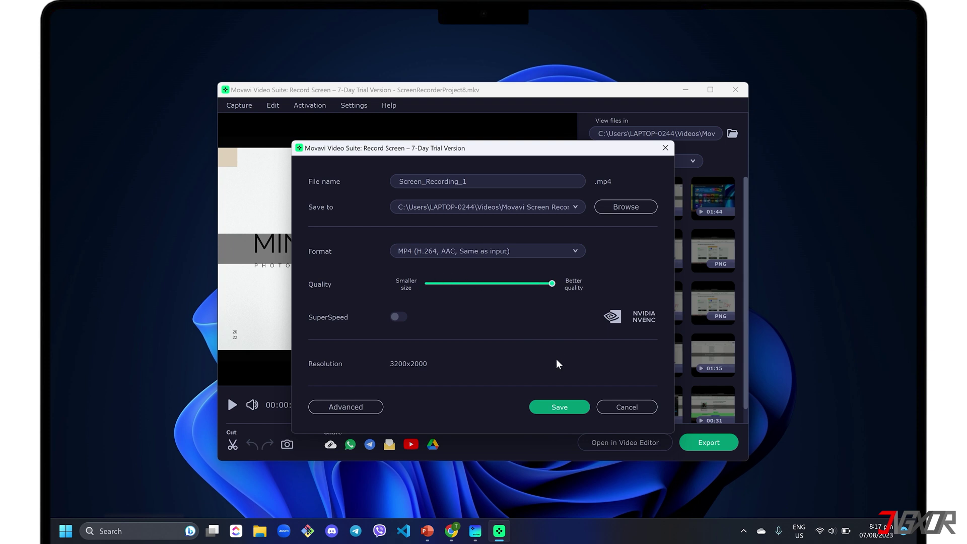
left_click(557, 407)
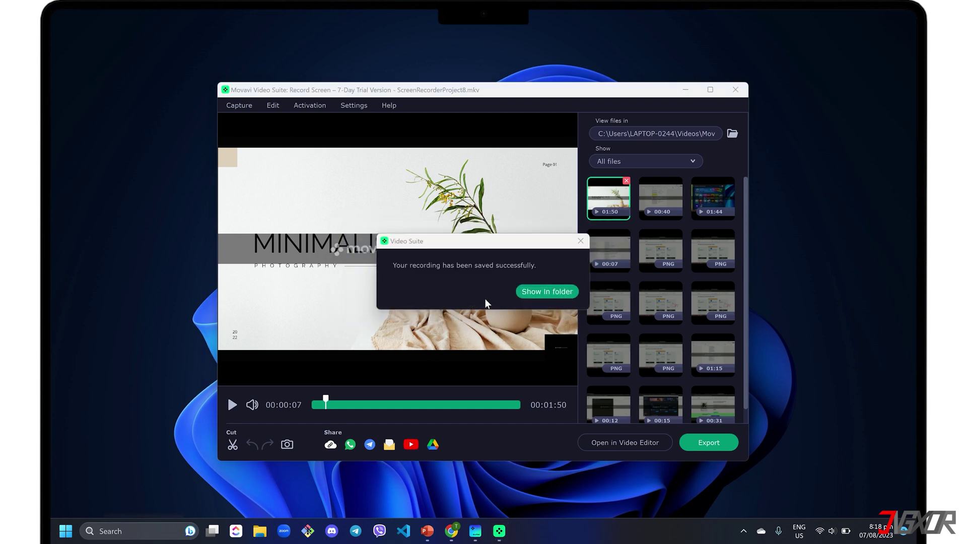
left_click(562, 293)
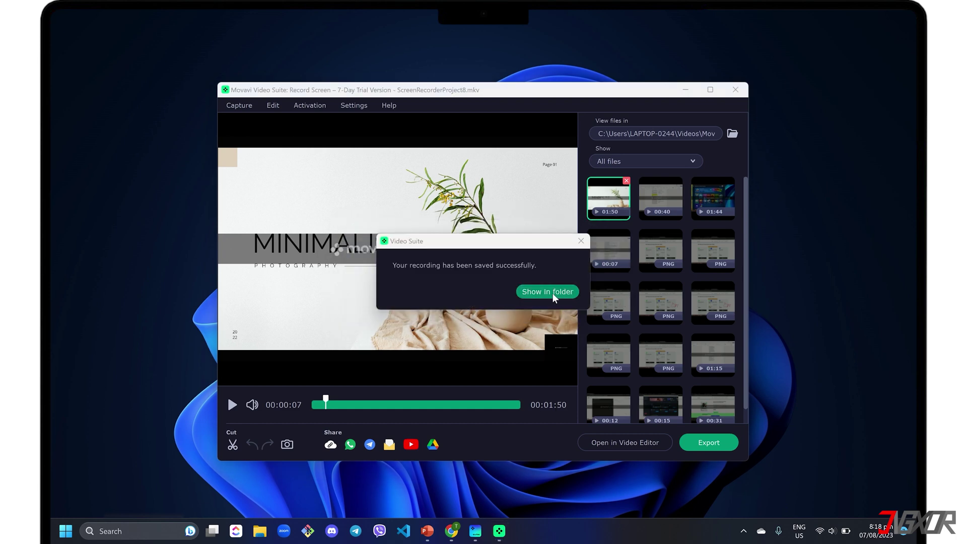